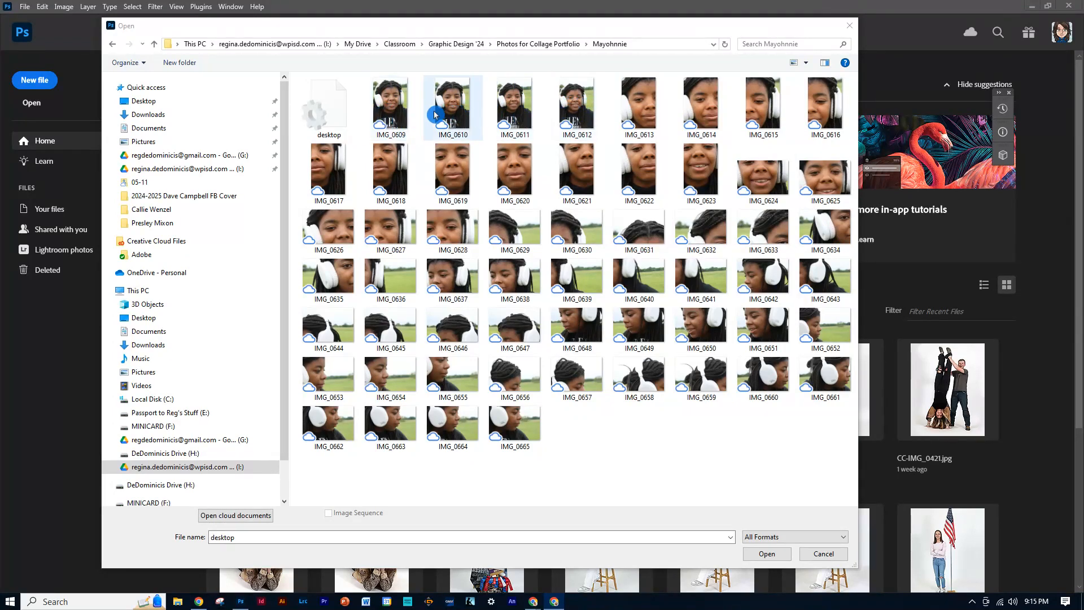
Open IMG_0610 and set the Rectangular Marquee to a fixed ratio of 8 wide by 10 high.
double_click(455, 106)
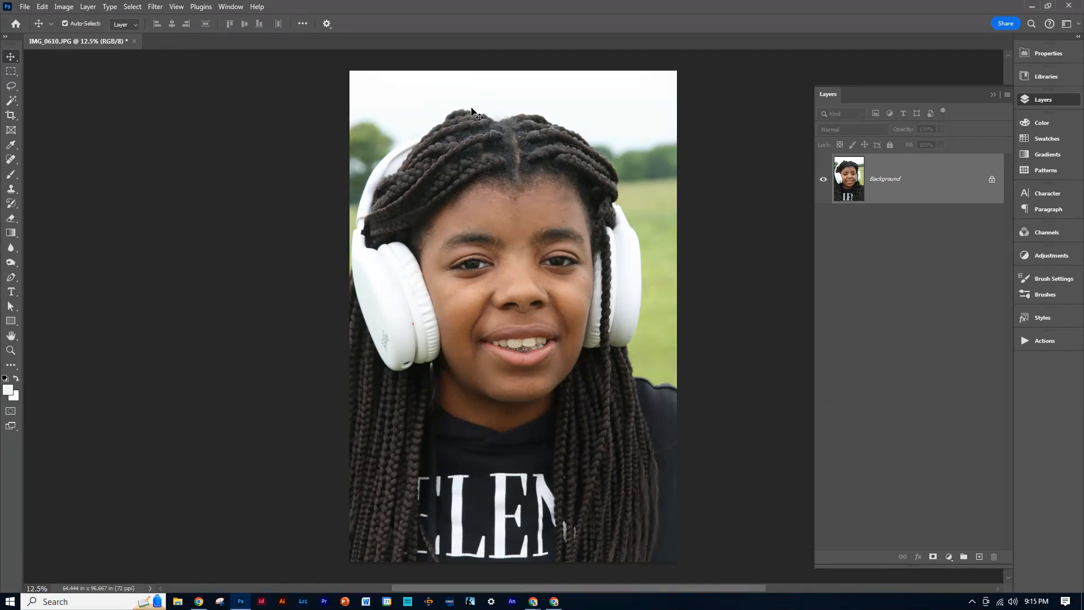
click(10, 71)
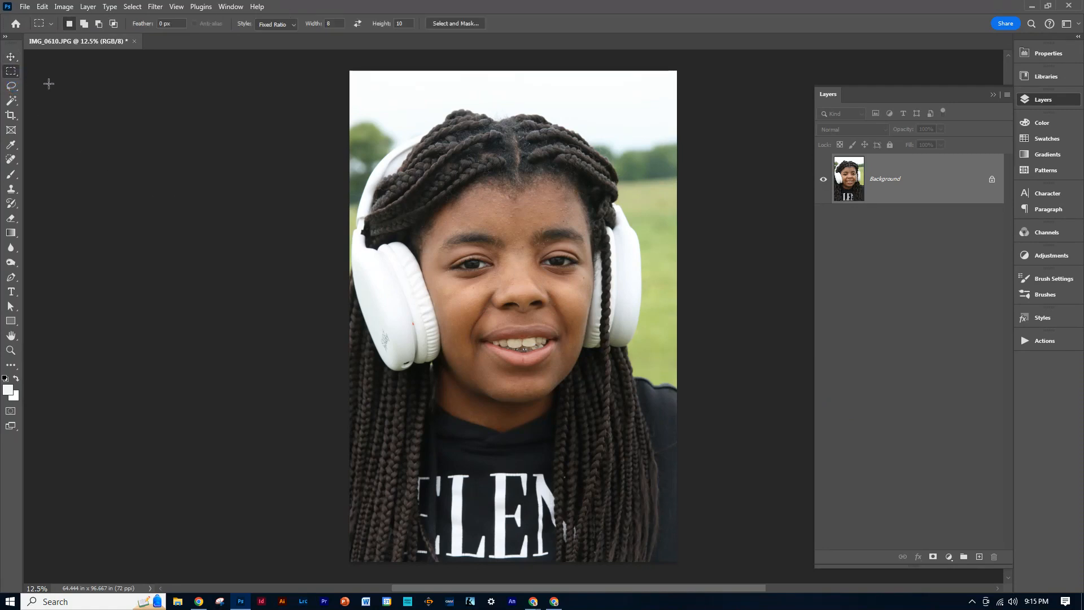
click(286, 27)
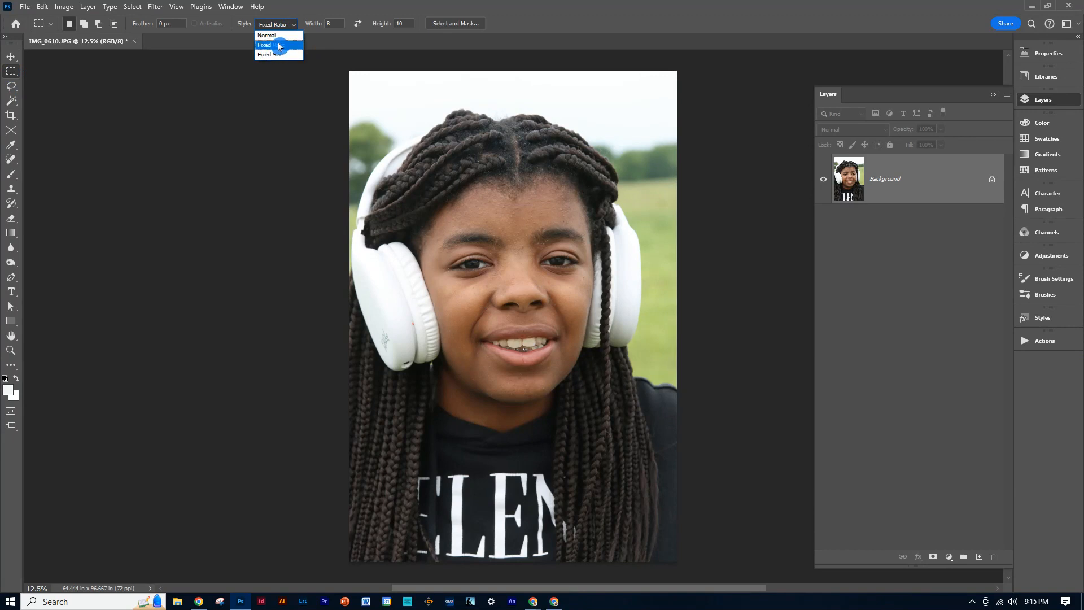
click(279, 46)
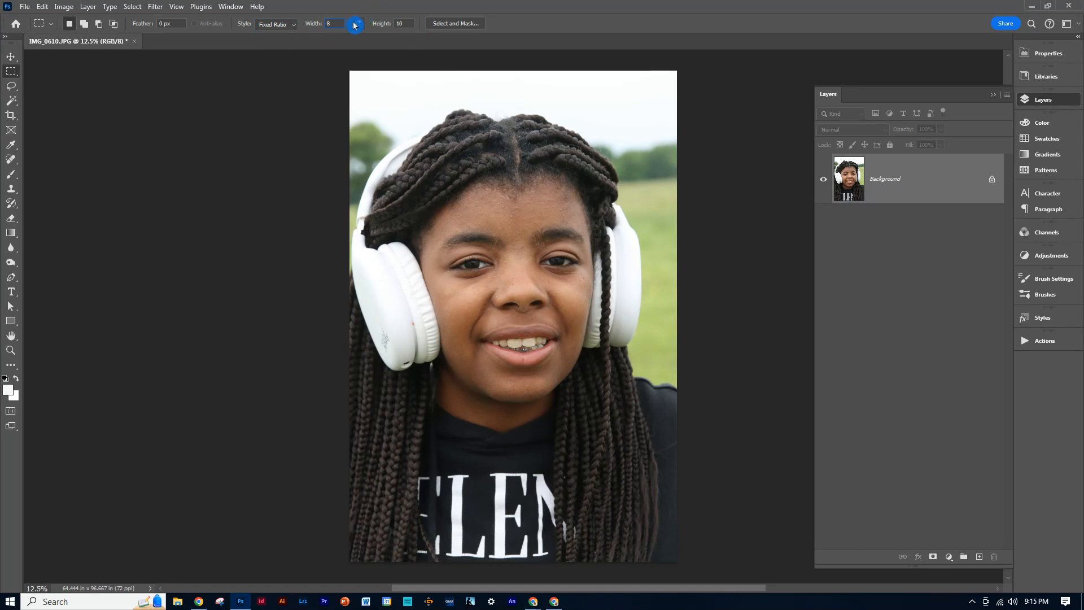
click(360, 28)
Select the portrait's head and shoulders across the full image width with the 8 by 10 marquee and crop to it.
drag(370, 98, 626, 454)
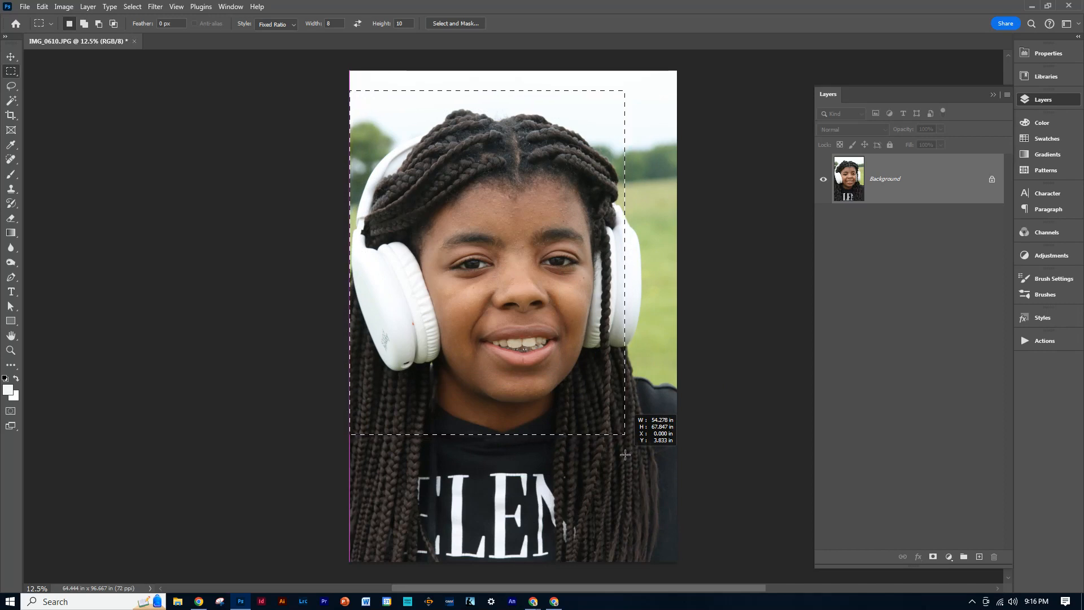
drag(625, 454, 680, 516)
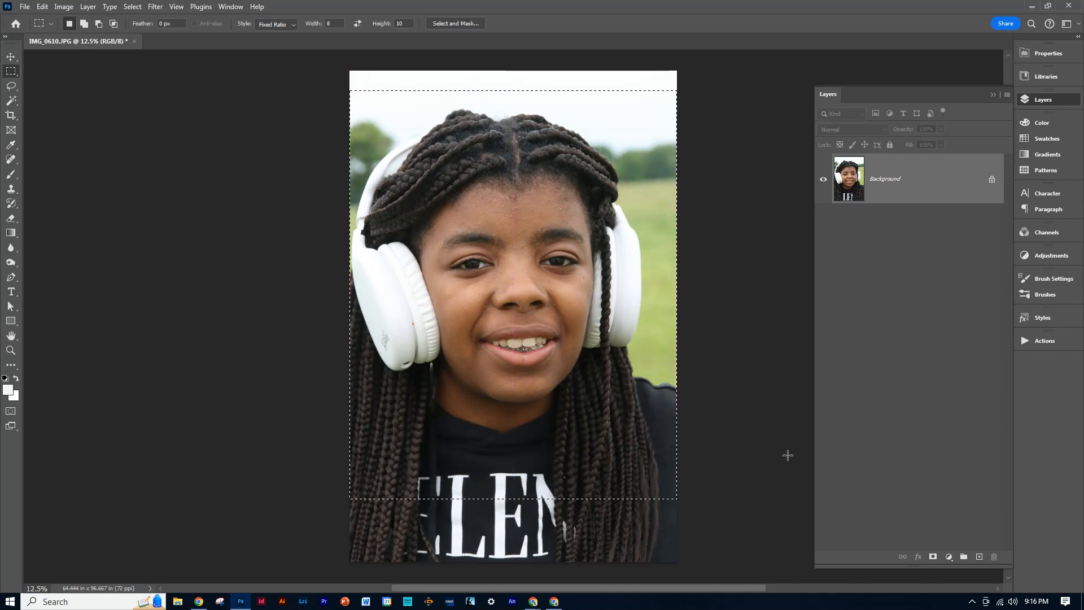
click(65, 7)
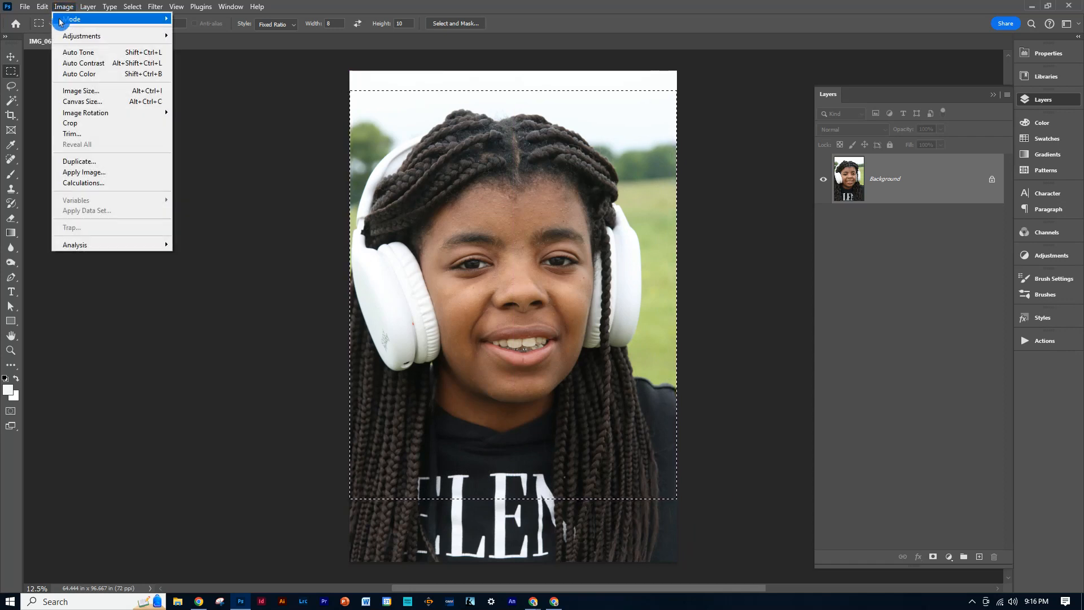
click(73, 130)
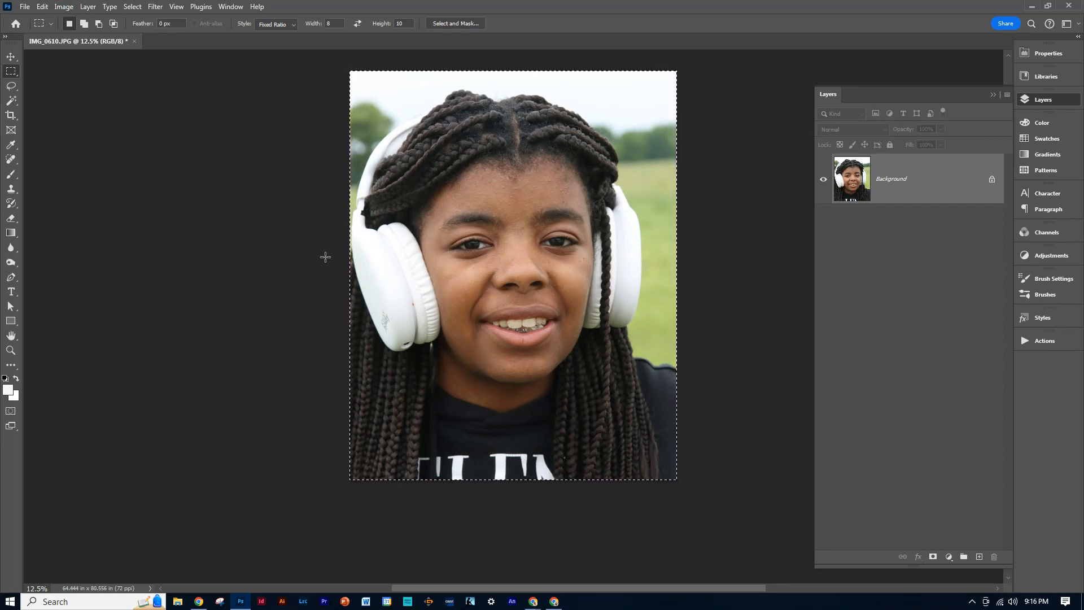
Set the image resolution to 300 pixels/inch in Image Size with Resample turned off.
click(63, 9)
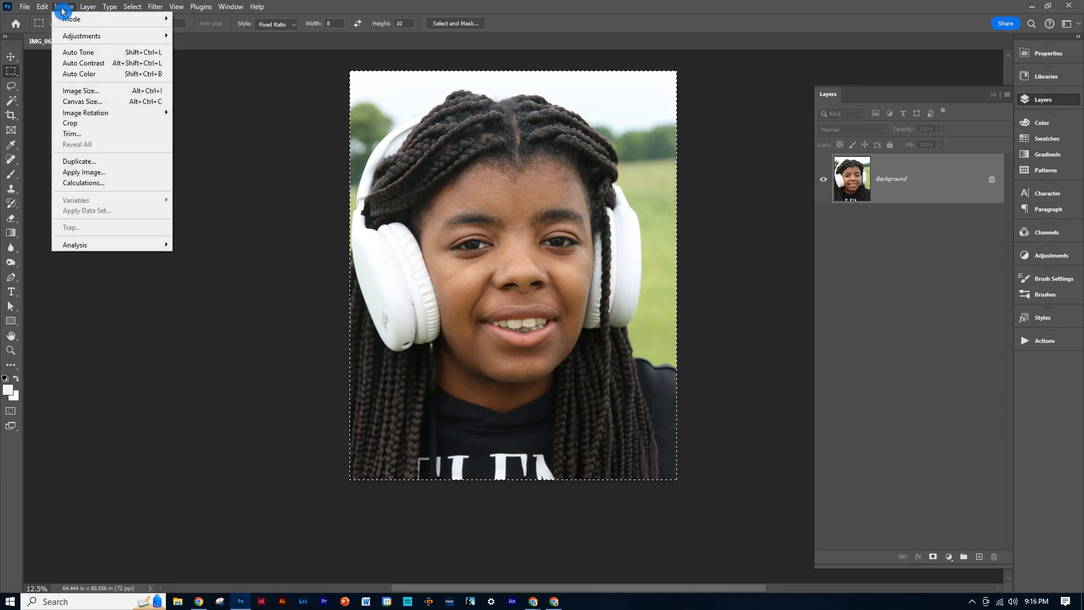
click(84, 90)
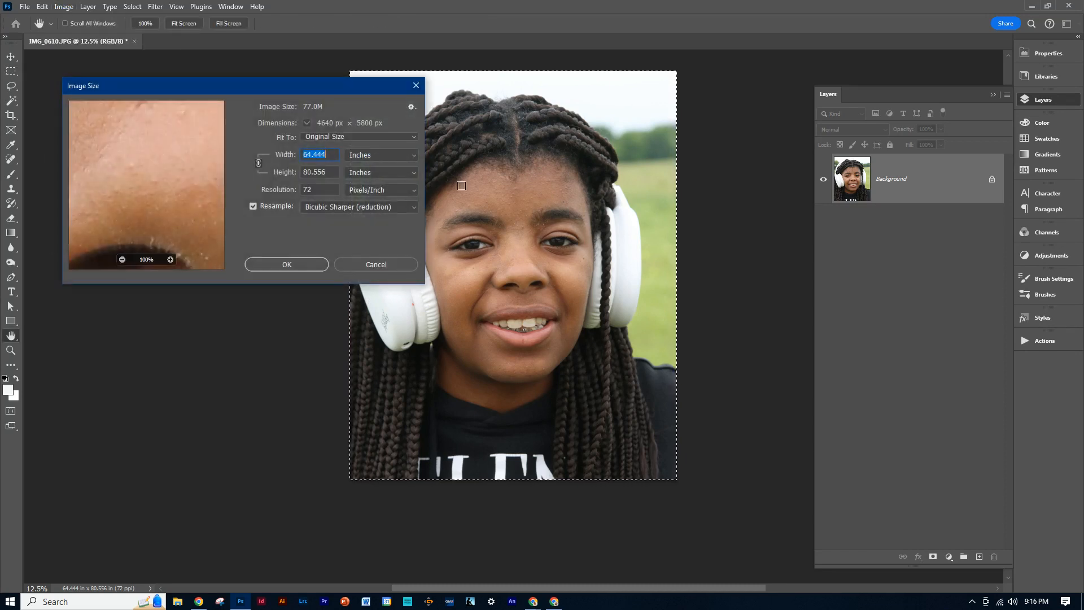
click(255, 208)
click(254, 207)
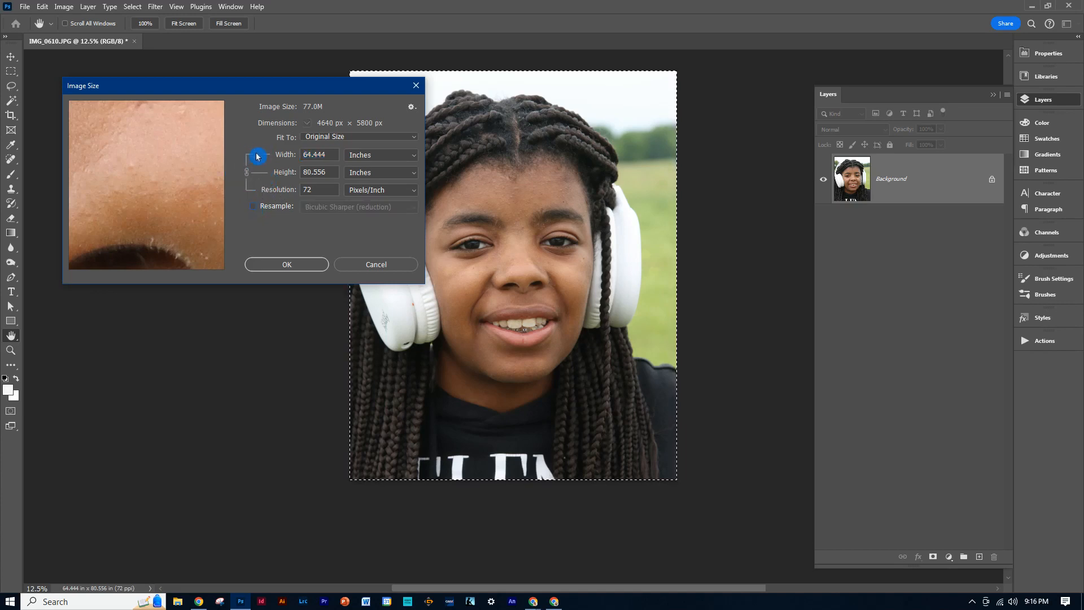
text(30)
click(304, 194)
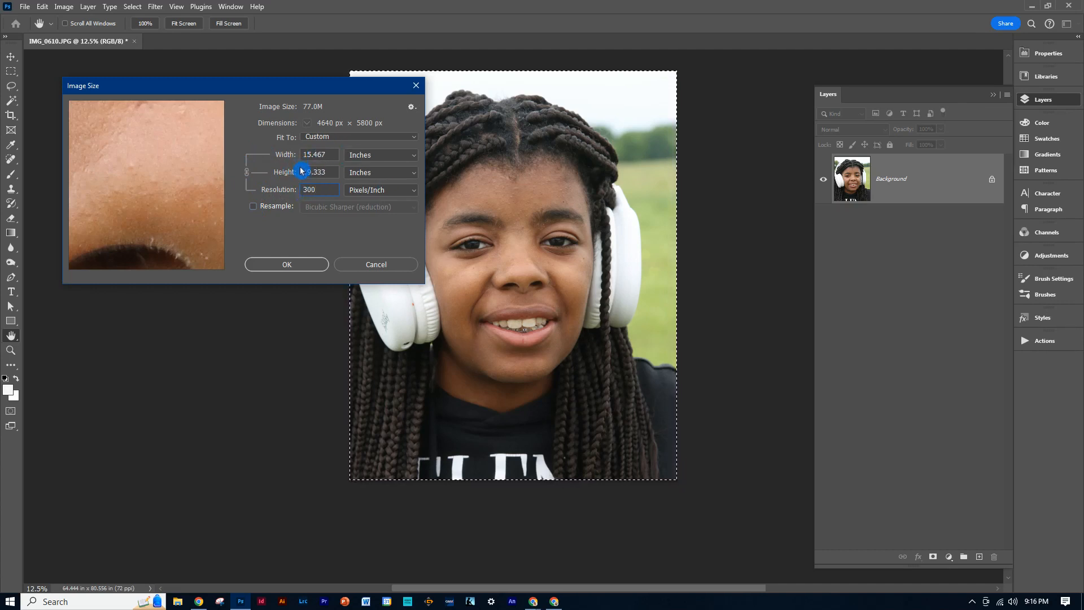
Turn Resample back on, resize the portrait to 8 by 10 inches, and fit it on screen.
click(266, 206)
click(253, 208)
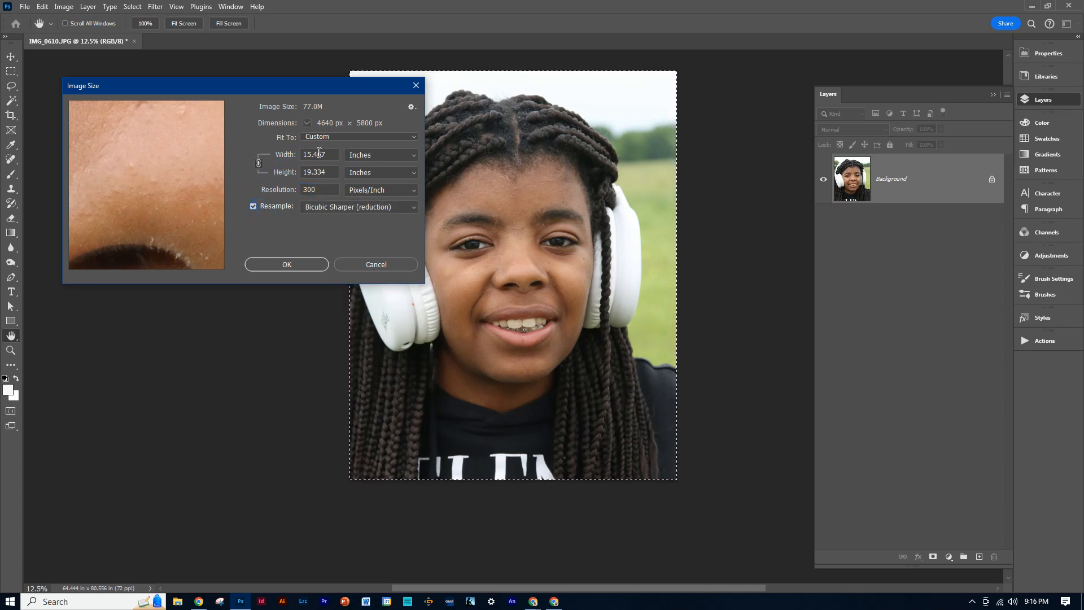
drag(339, 156, 286, 157)
text(8)
click(295, 167)
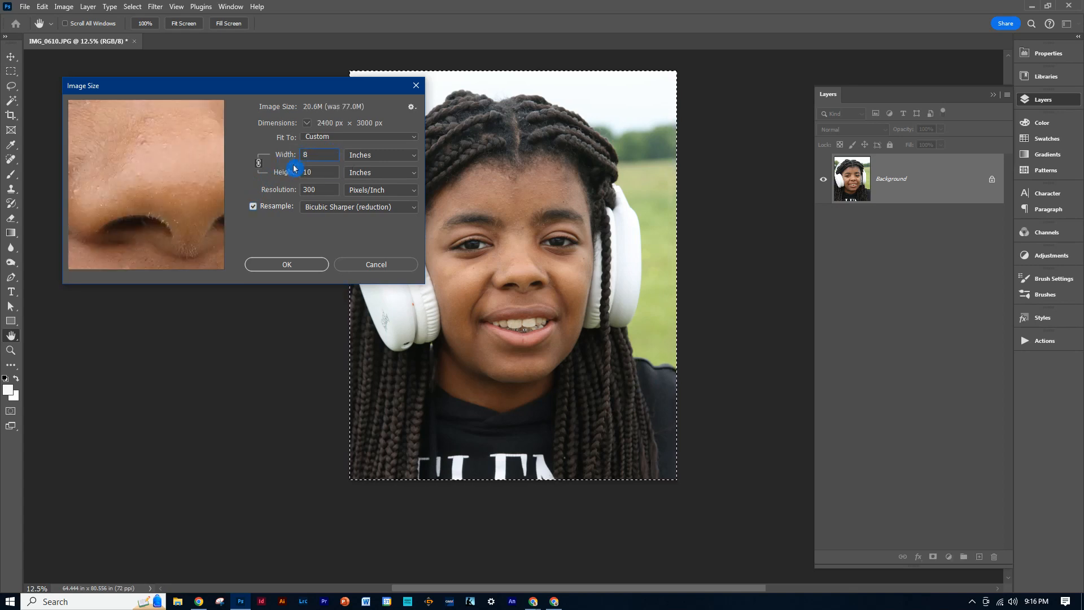
click(294, 267)
key(m)
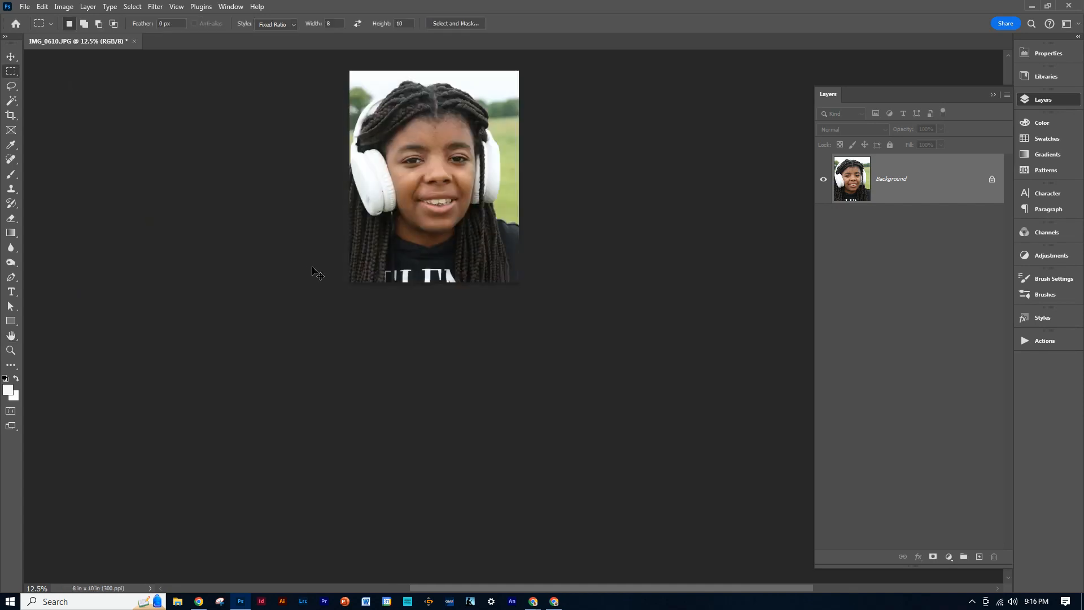
key(ctrl+0)
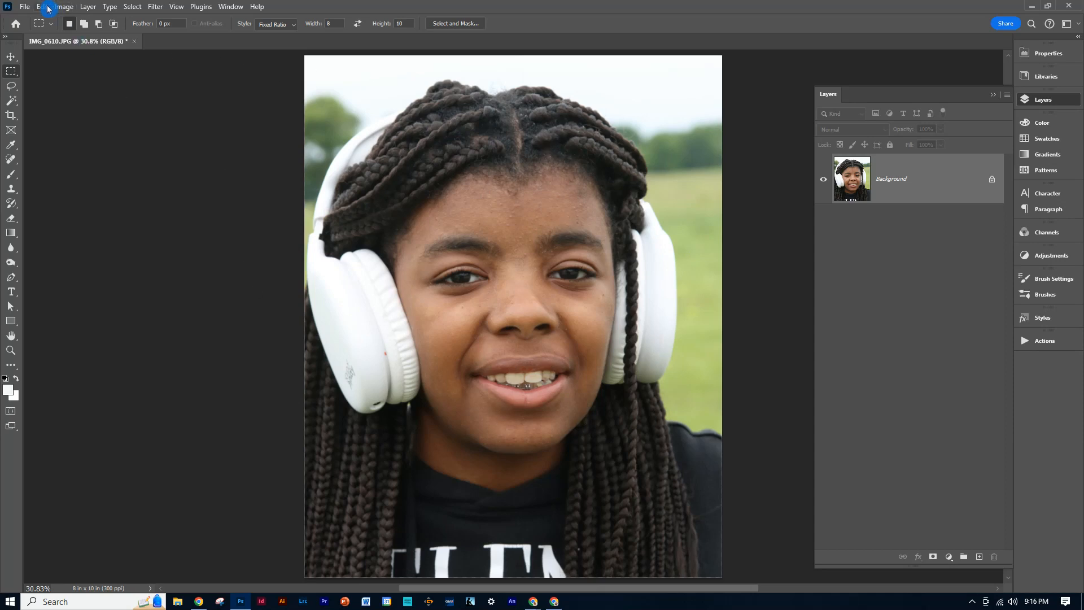
Start saving a copy in Graphic Design '24 > collage portrait and create a folder there named Collage Portraits.
click(23, 8)
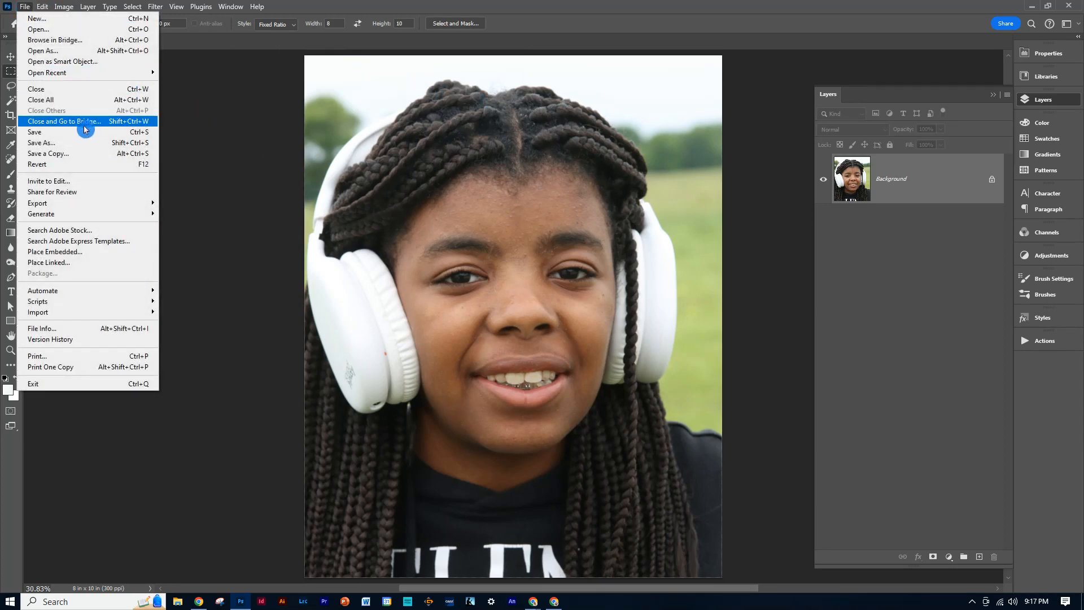
click(59, 144)
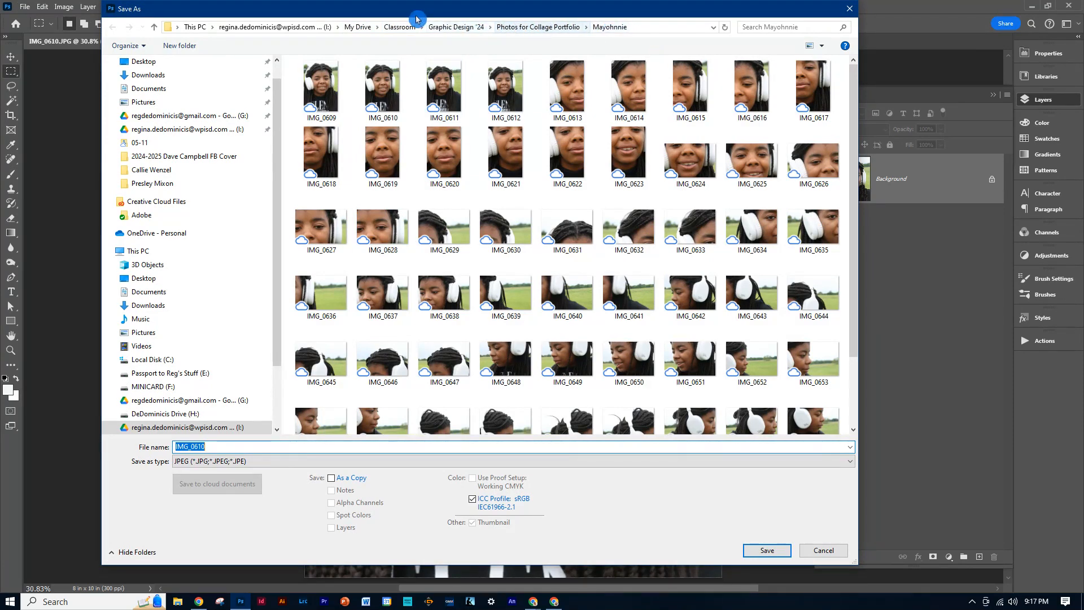
click(464, 30)
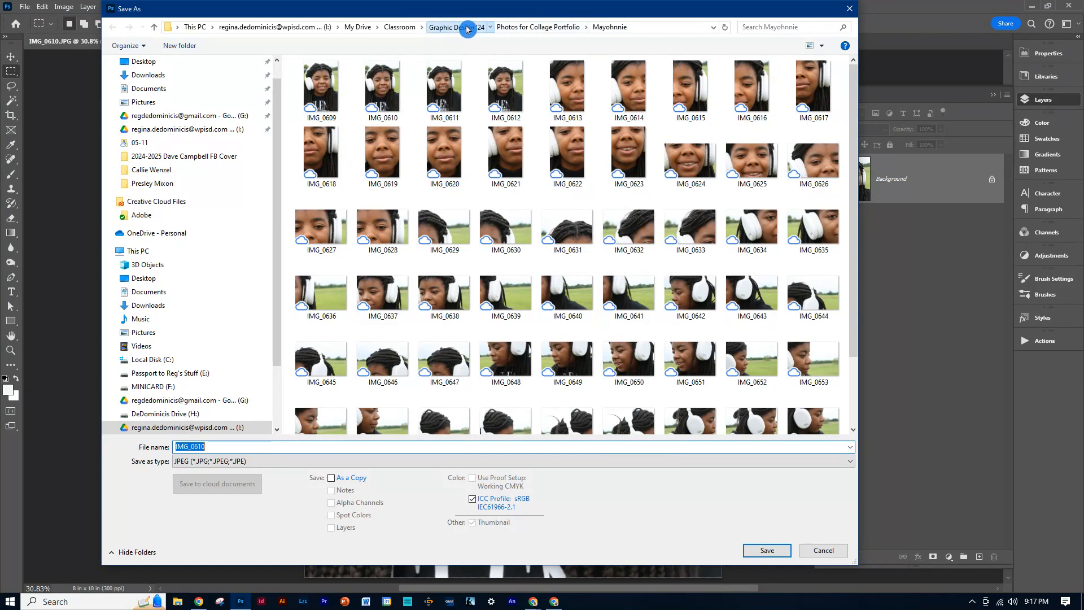
scroll(356, 353, down, 2)
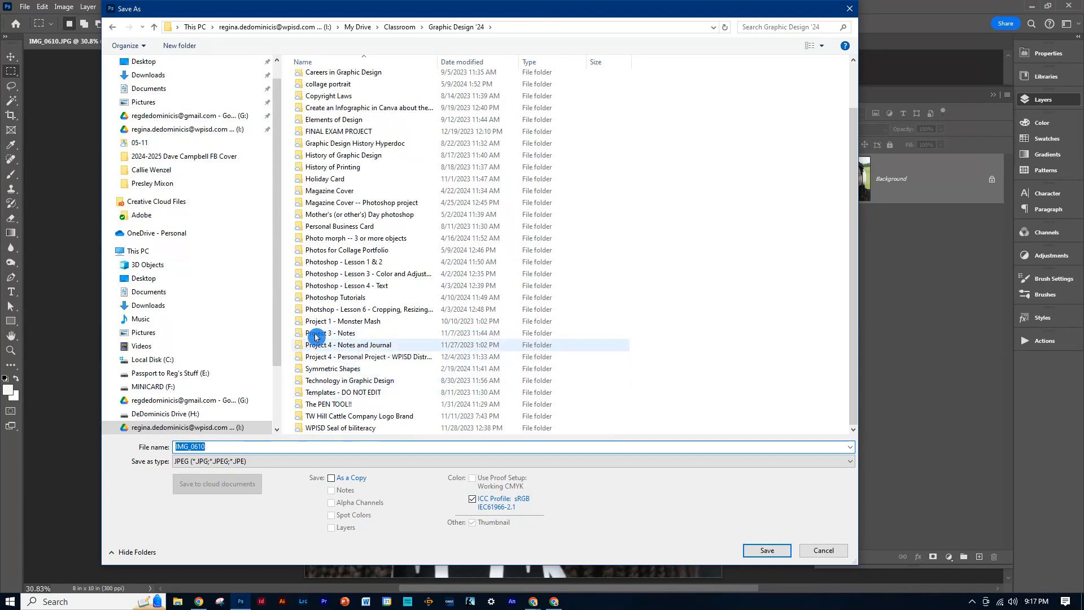
double_click(323, 84)
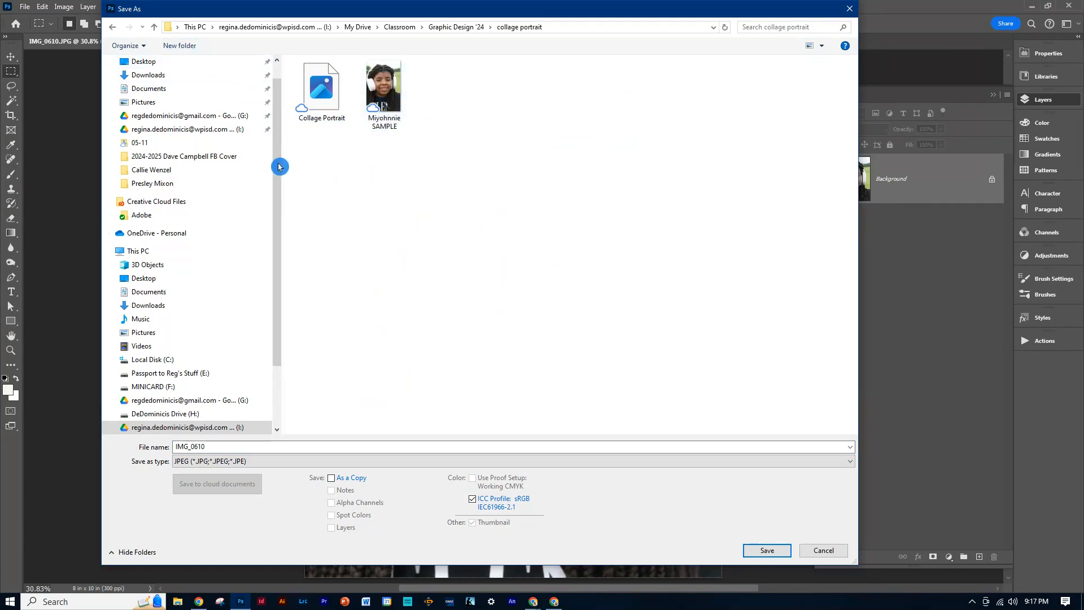
click(162, 50)
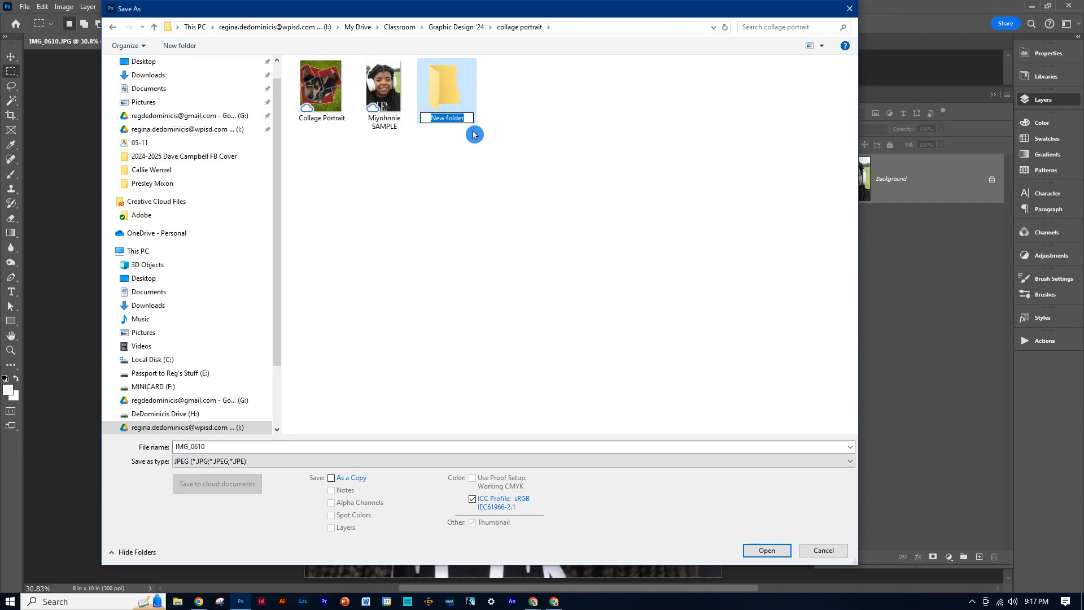
text(Collage Portraits)
key(Return)
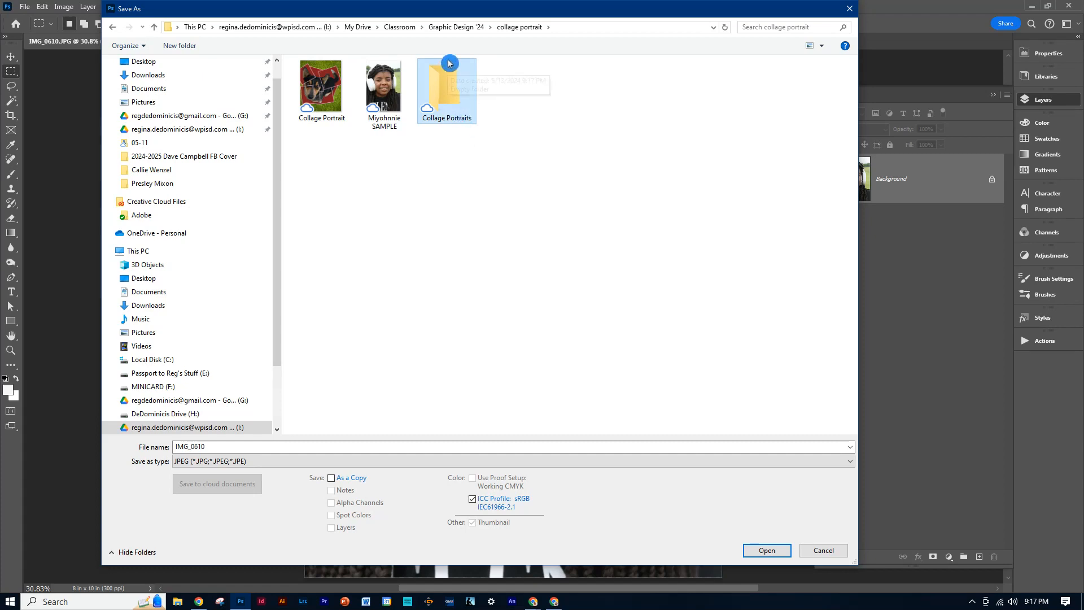
Save the portrait in the Collage Portraits folder as a maximum-quality (12) JPEG named with the subject's first name.
double_click(442, 90)
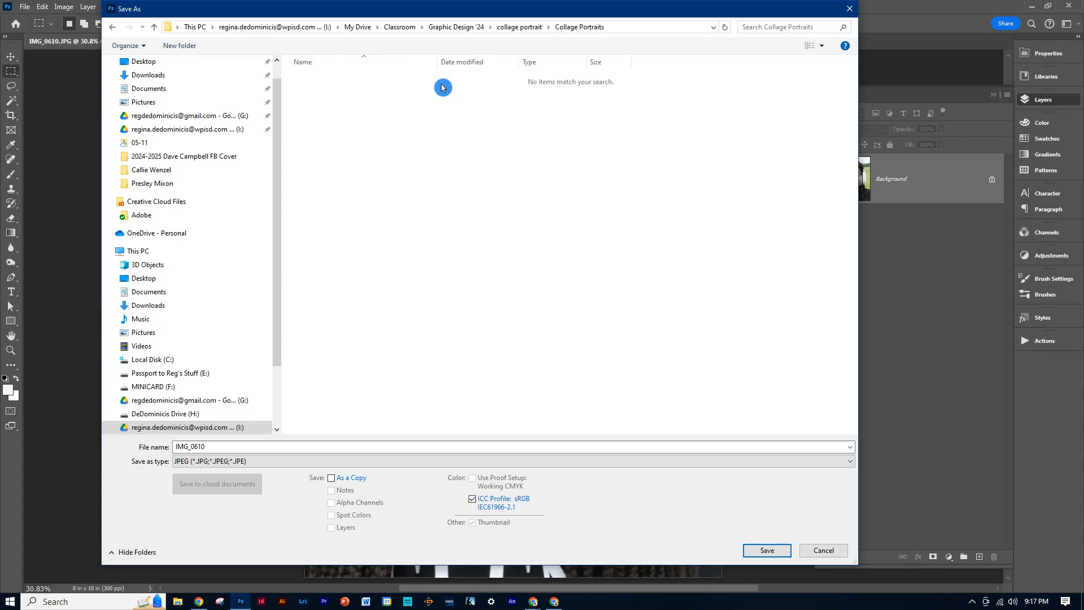
double_click(213, 446)
text(May)
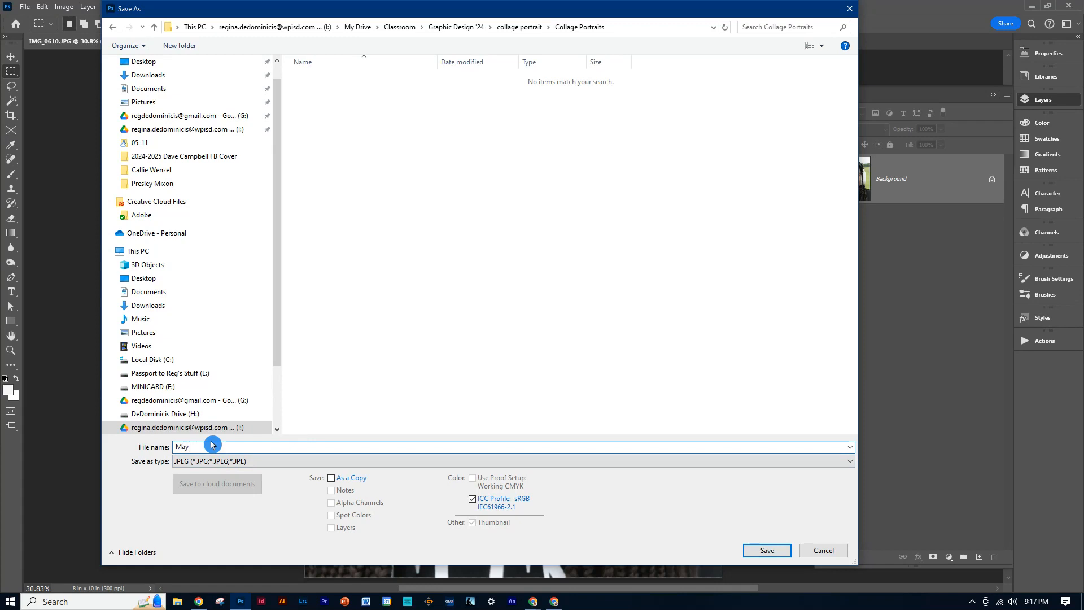
key(BackSpace)
key(BackSpace)
text(iyhonni)
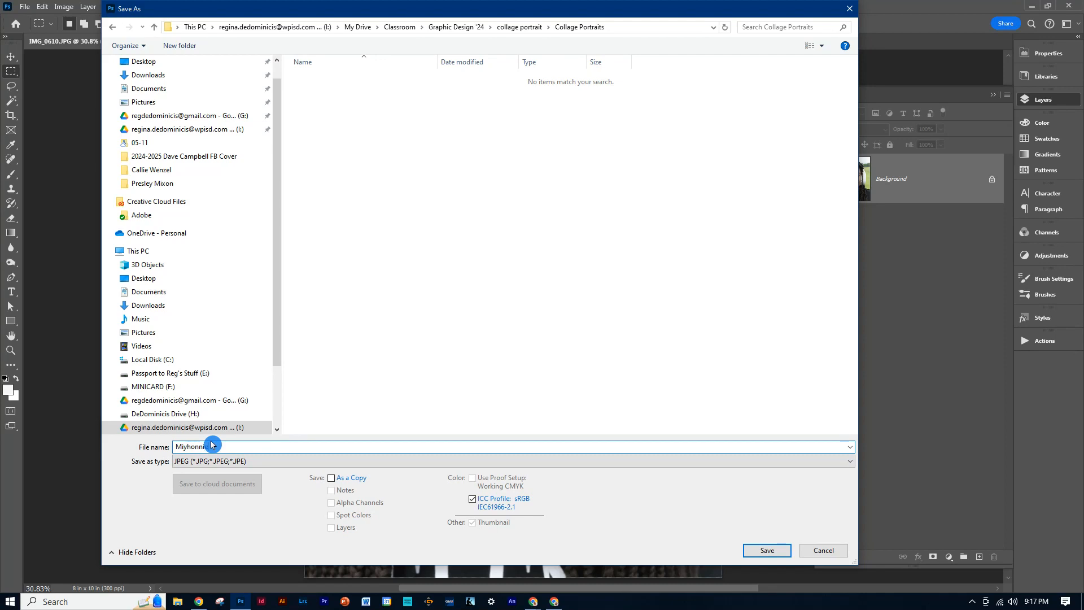
key(Return)
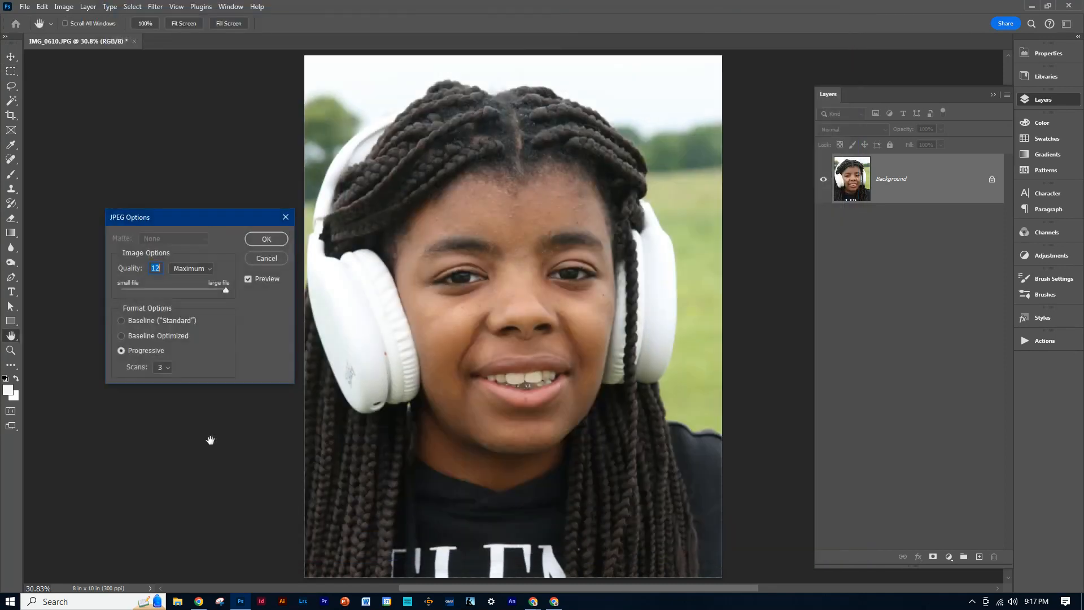
click(271, 240)
key(m)
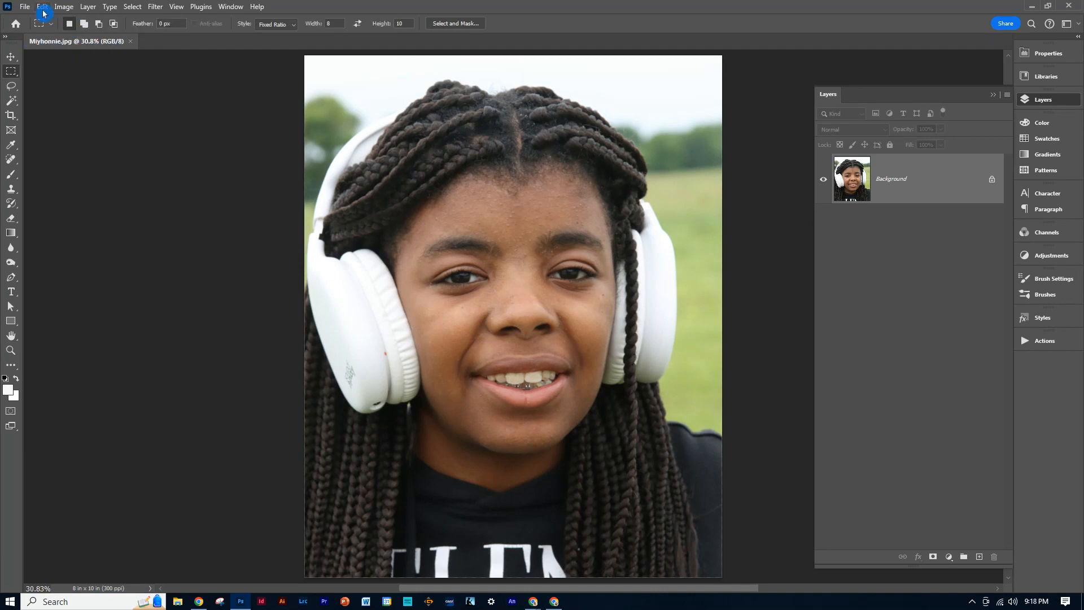
Find the subject's photo folder by searching Graphic Design '24 and open IMG_0629 from it.
click(25, 8)
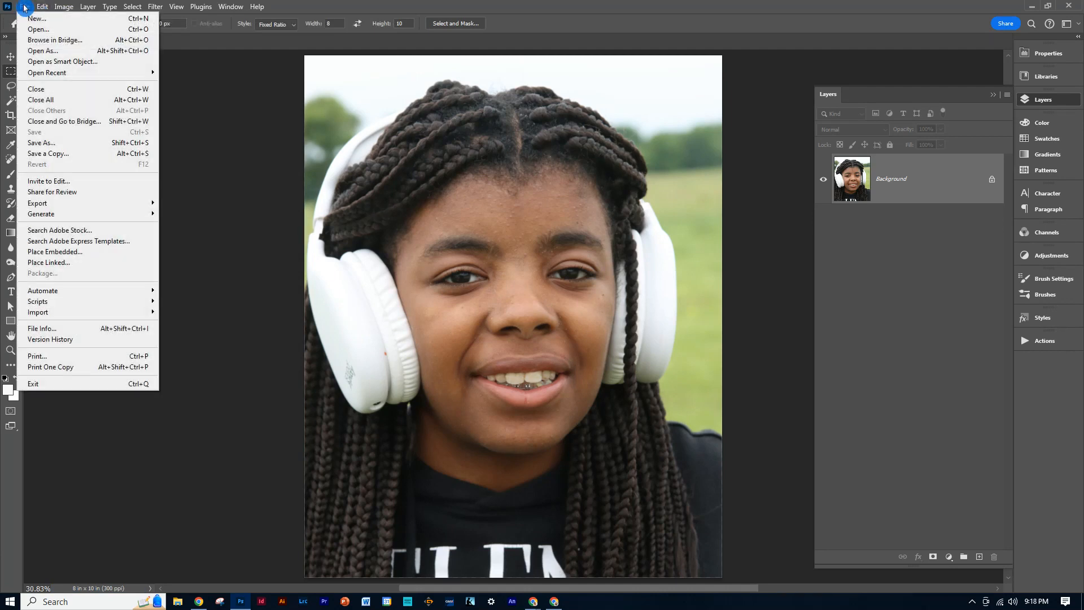
click(34, 29)
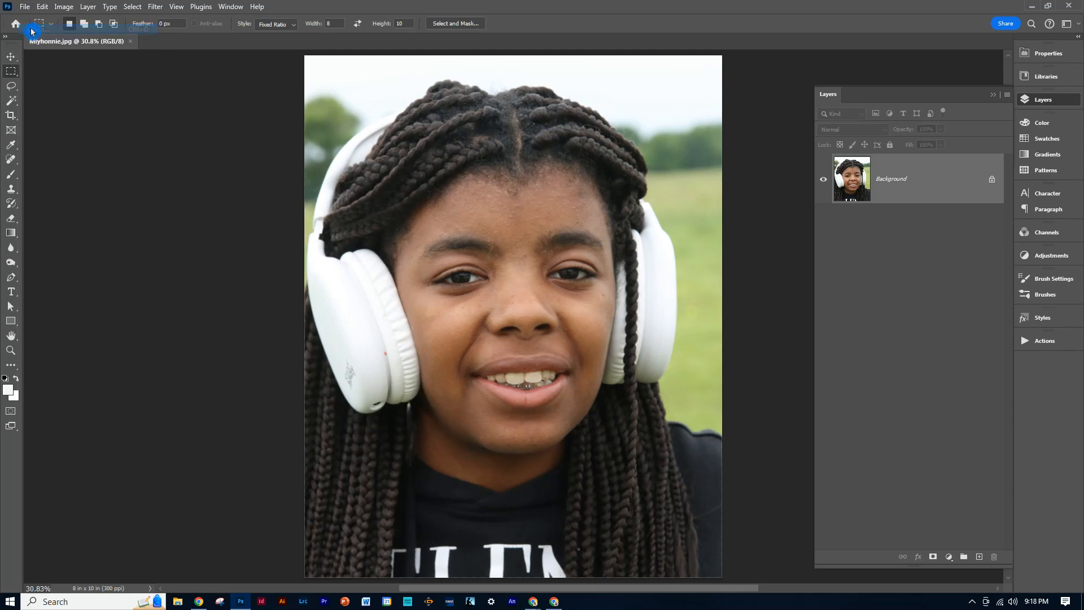
click(456, 26)
click(763, 26)
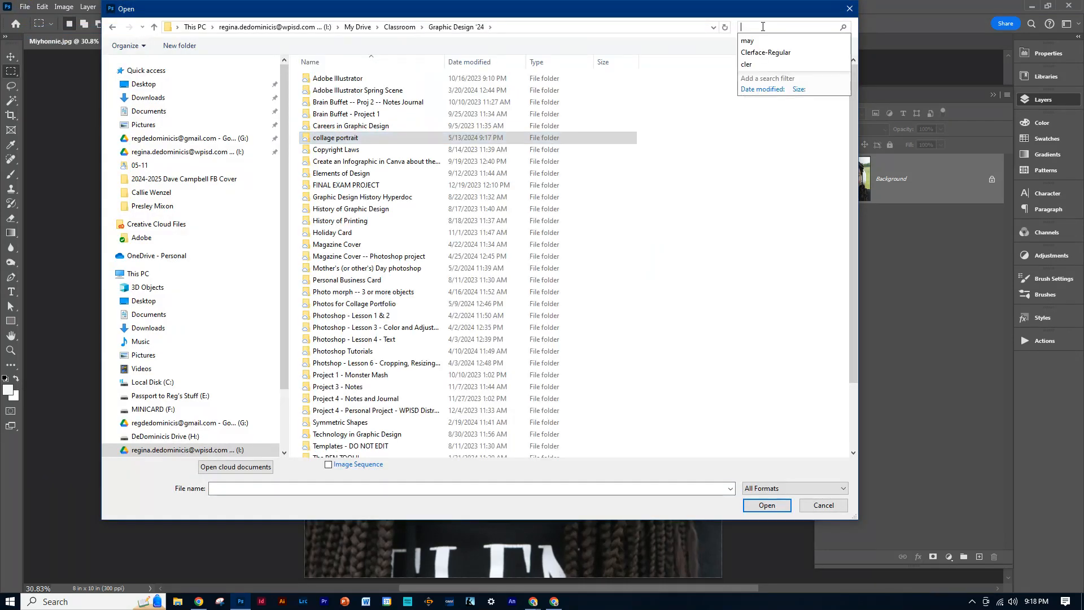
text(miy)
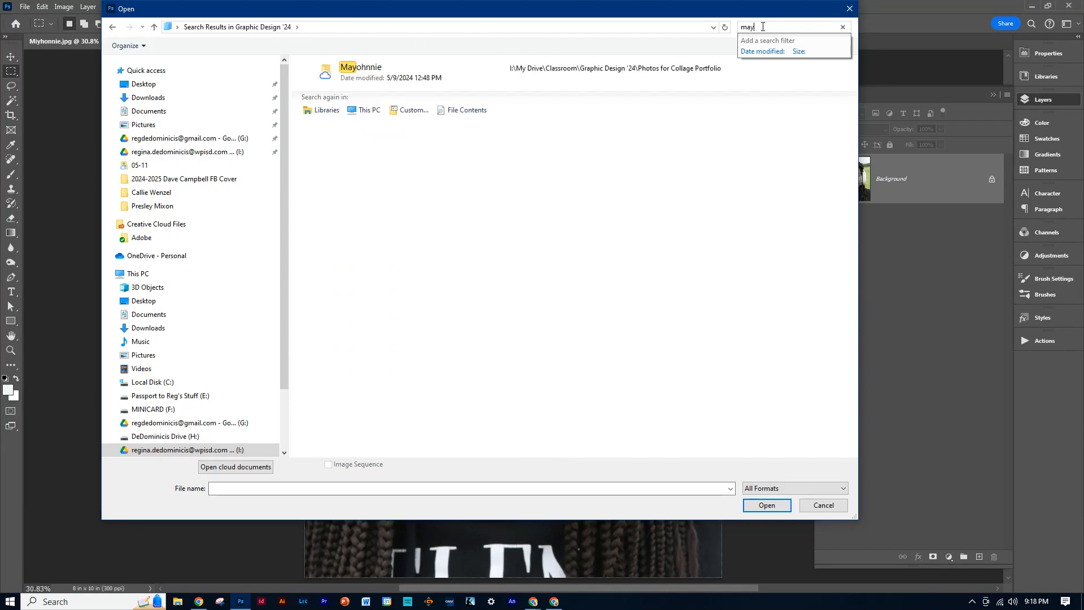
click(370, 72)
double_click(370, 72)
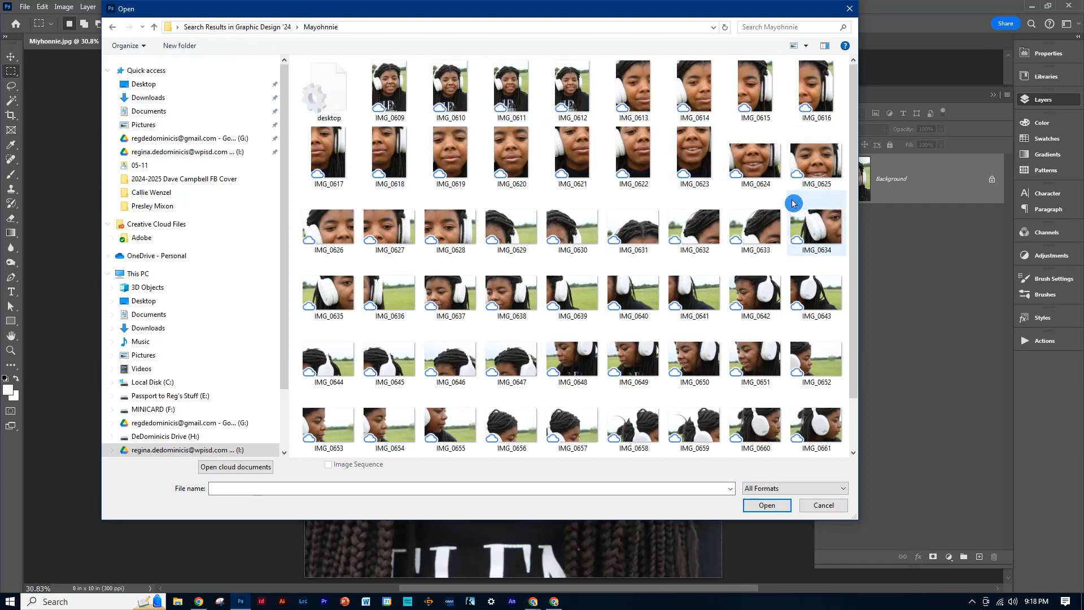
double_click(506, 229)
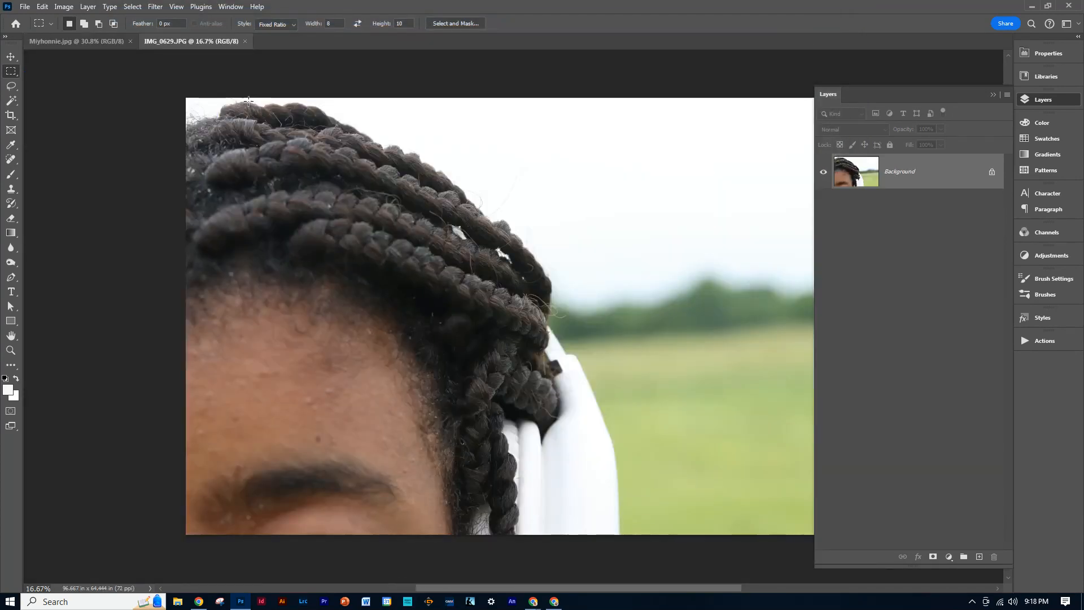
Draw a fixed-ratio 8 by 10 marquee selection over the braids and forehead in IMG_0629.
drag(249, 101, 339, 215)
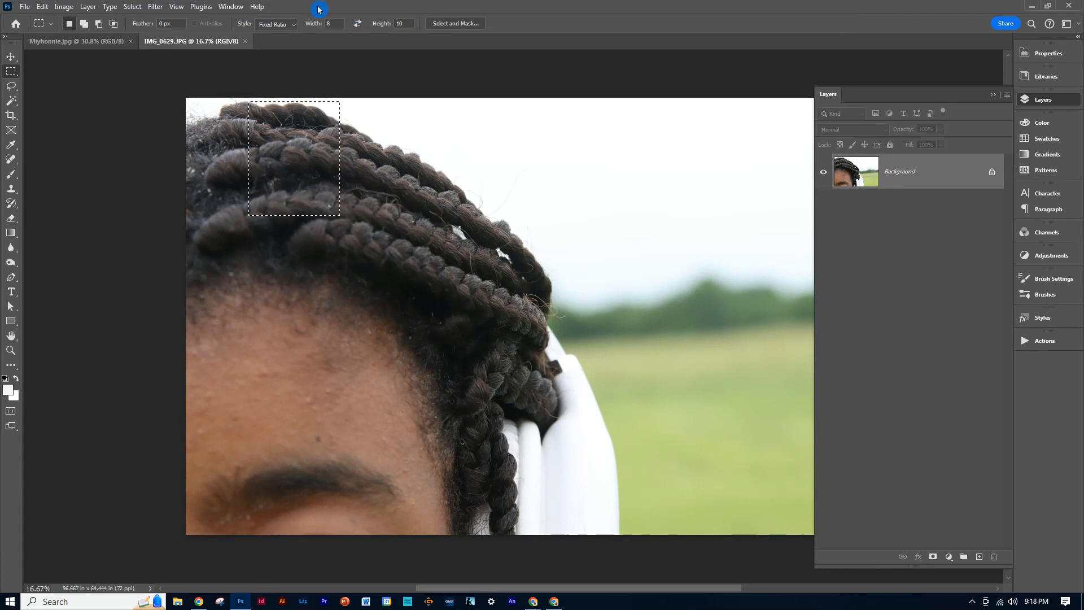
click(292, 113)
drag(270, 107, 460, 303)
drag(567, 394, 545, 404)
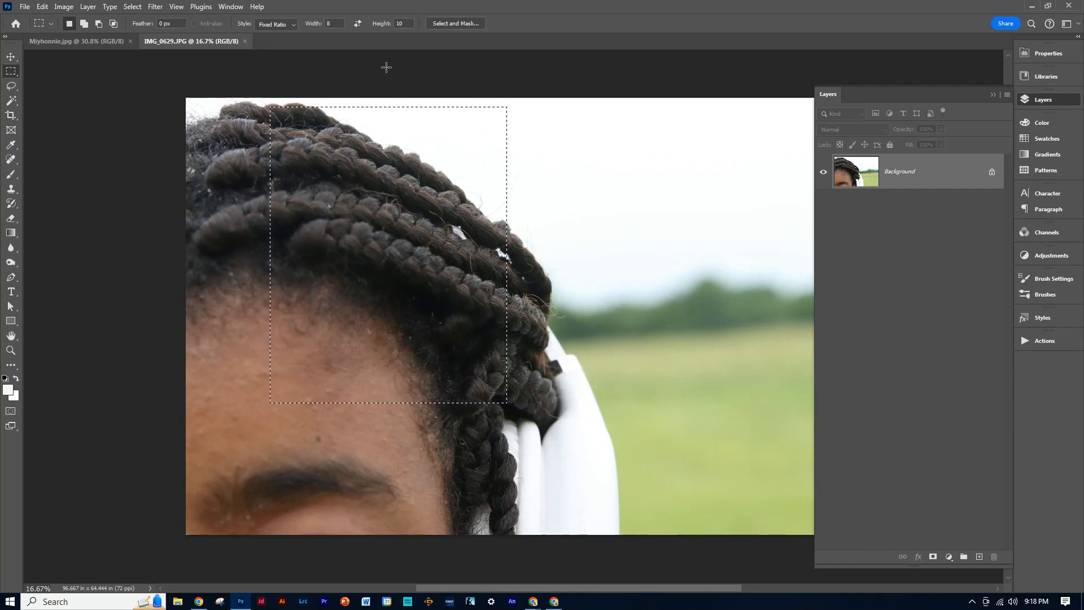
Set the marquee style to Normal and draw a new rectangular selection over the braids at the top of IMG_0629.
click(279, 24)
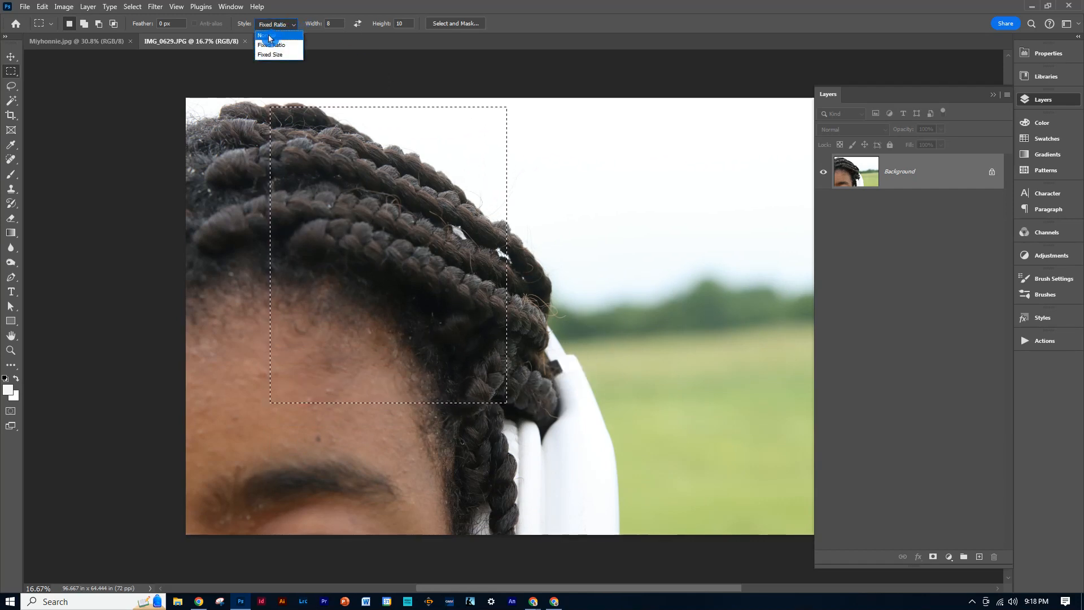
click(281, 35)
click(297, 116)
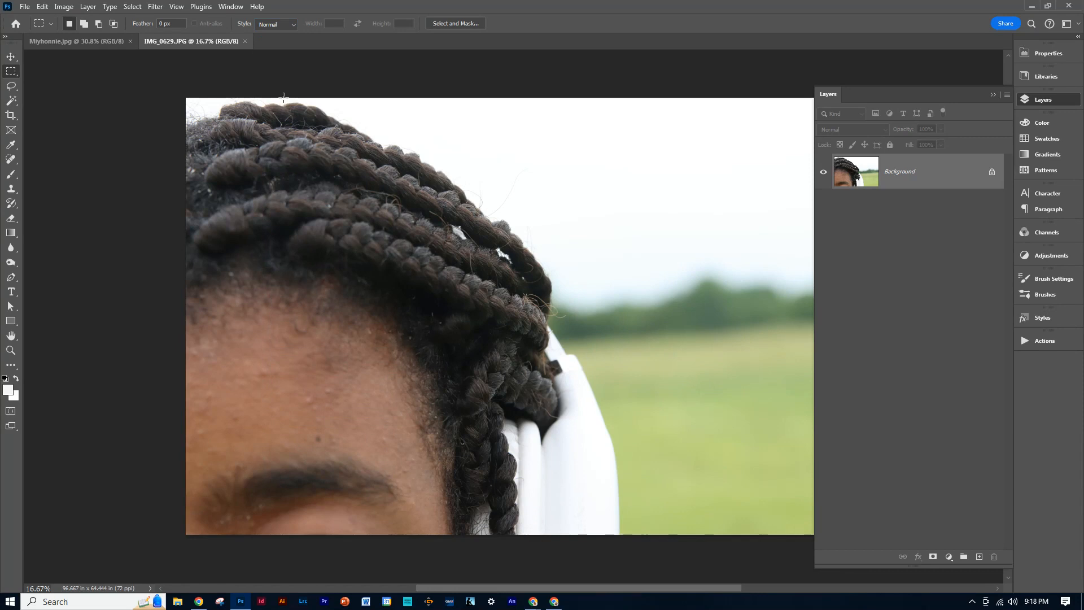
drag(283, 98, 559, 351)
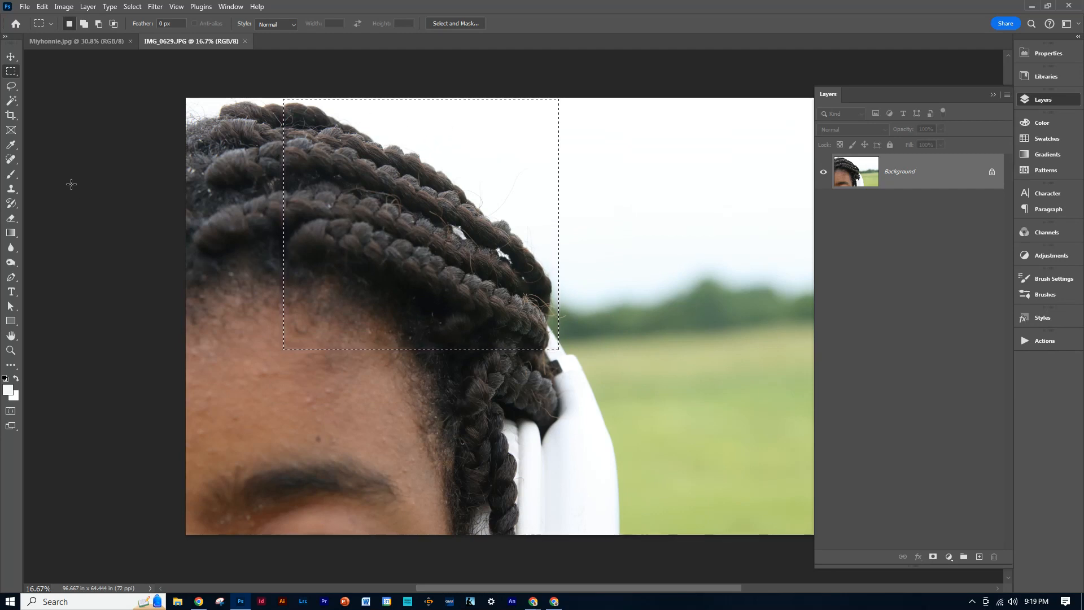
Move the selected braids piece from IMG_0629 into the base portrait document as a new layer.
click(13, 60)
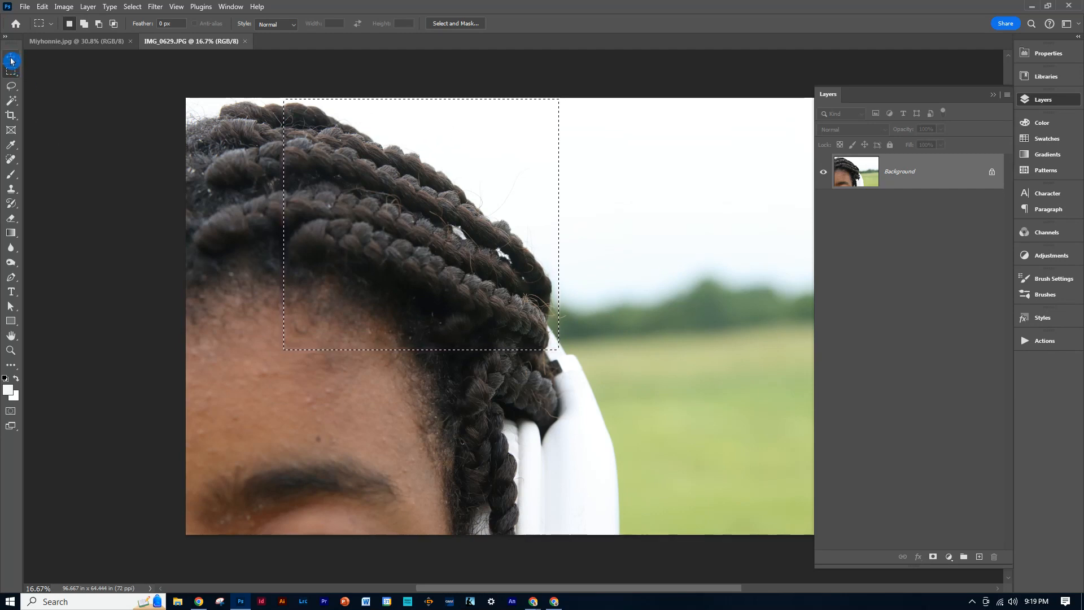
click(11, 60)
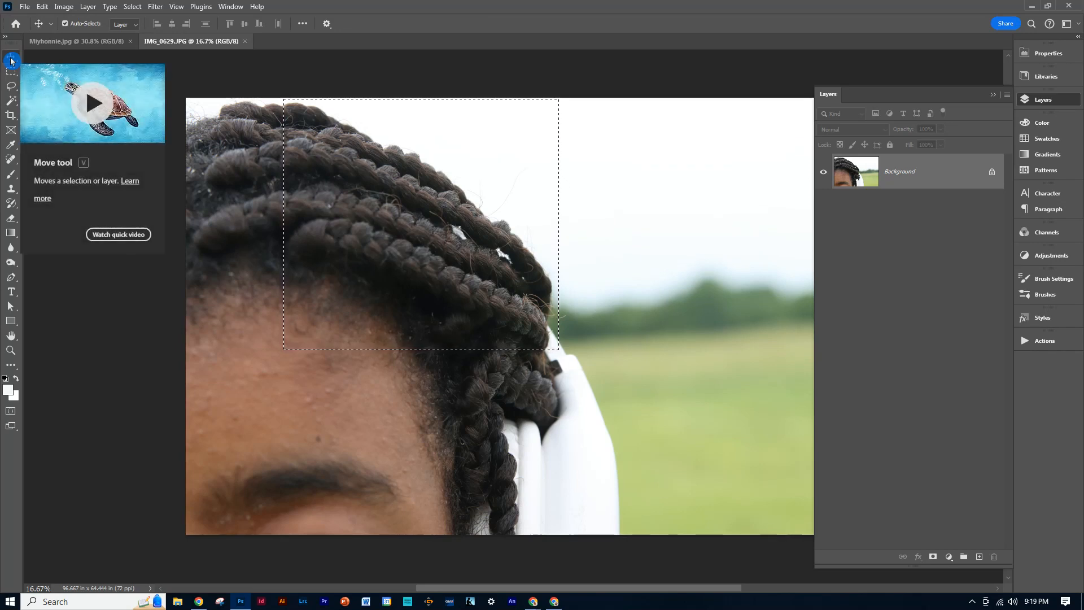
drag(383, 169, 94, 43)
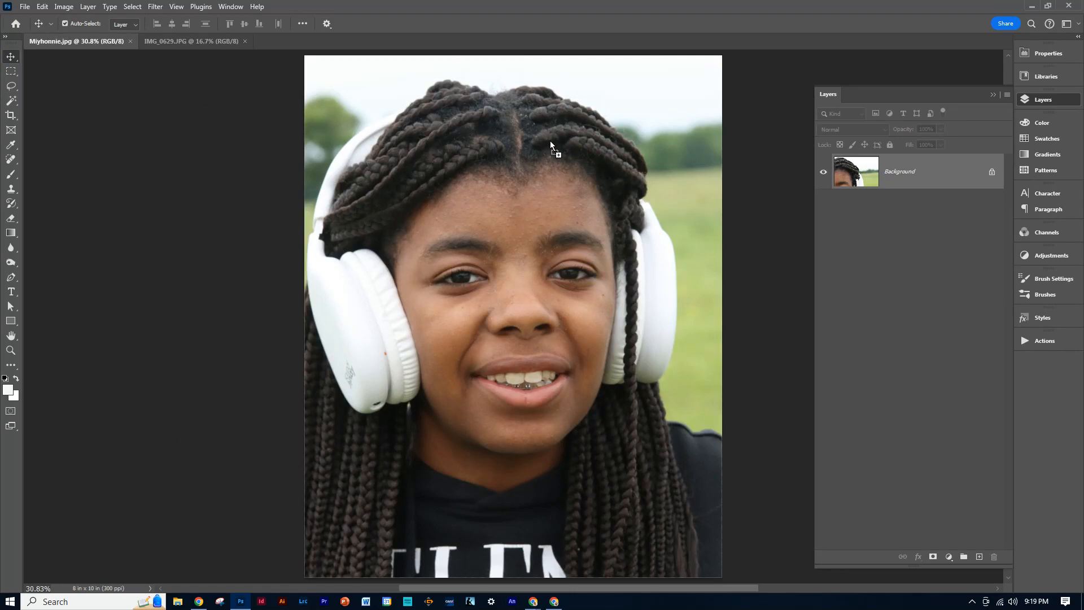
drag(562, 161, 562, 164)
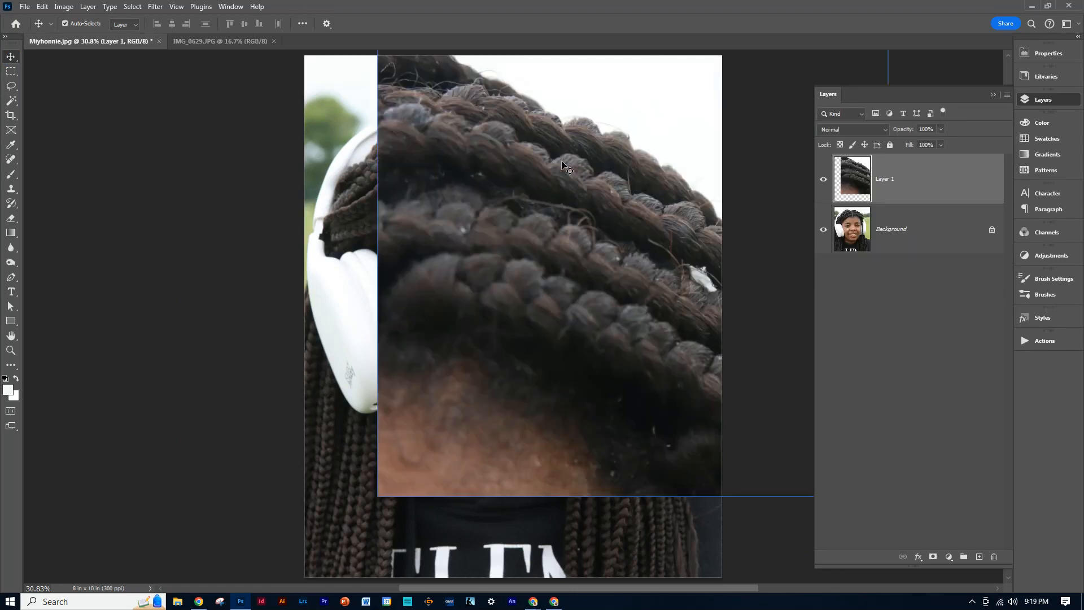
Scale the braids layer to about 33% and place it over the matching braids at the portrait's upper right.
key(ctrl)
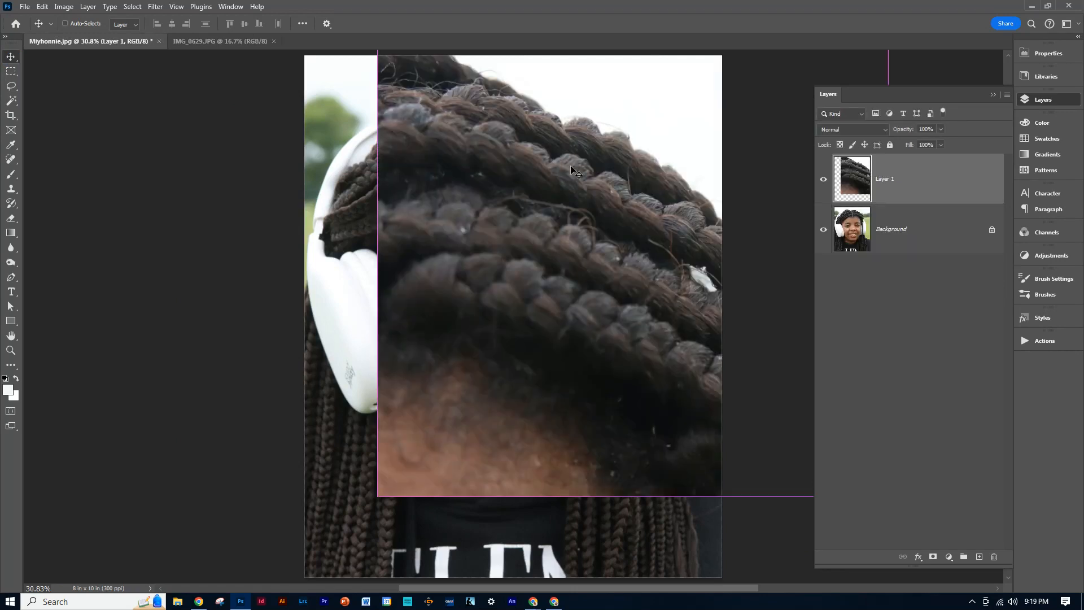
key(ctrl+t)
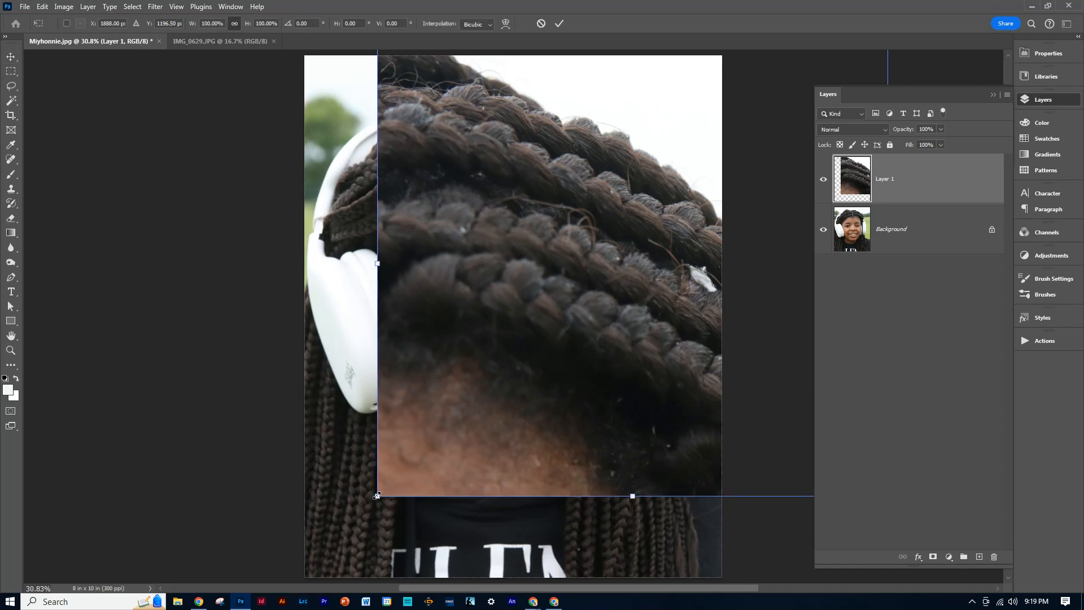
drag(377, 496, 611, 167)
drag(687, 170, 438, 266)
drag(412, 325, 469, 273)
drag(526, 205, 602, 160)
drag(536, 207, 534, 211)
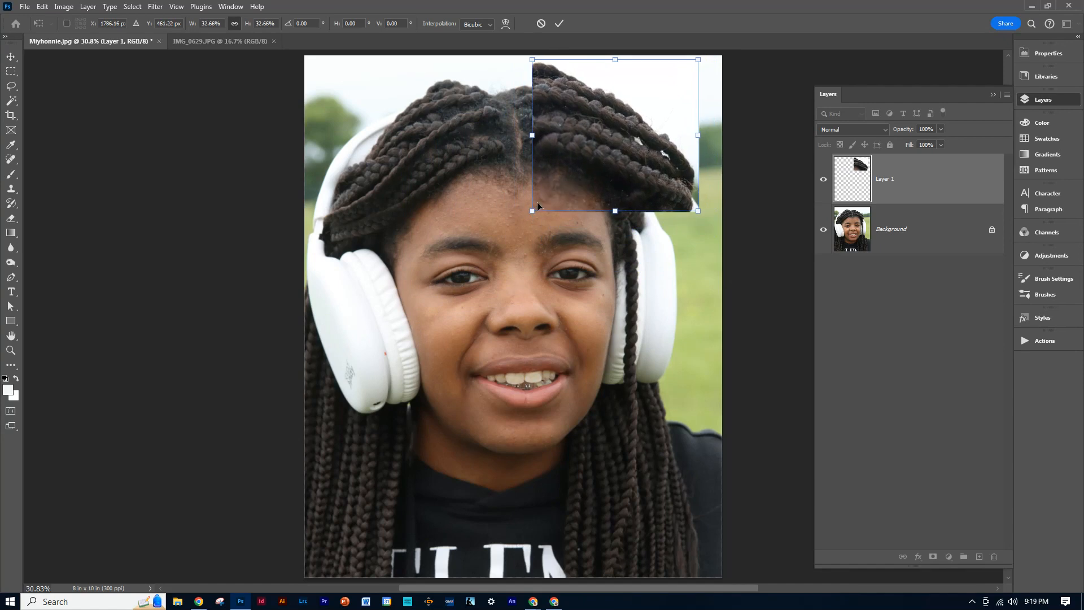
key(Return)
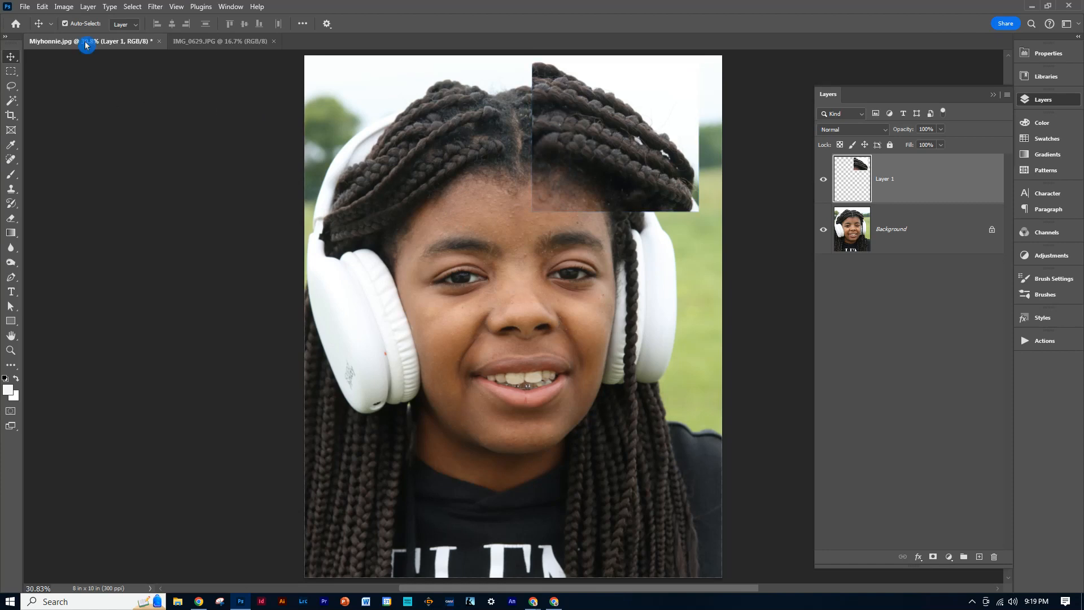
Add a Stroke layer style to the braids layer with its color set to white (ffffff).
click(89, 7)
mouse_move(109, 117)
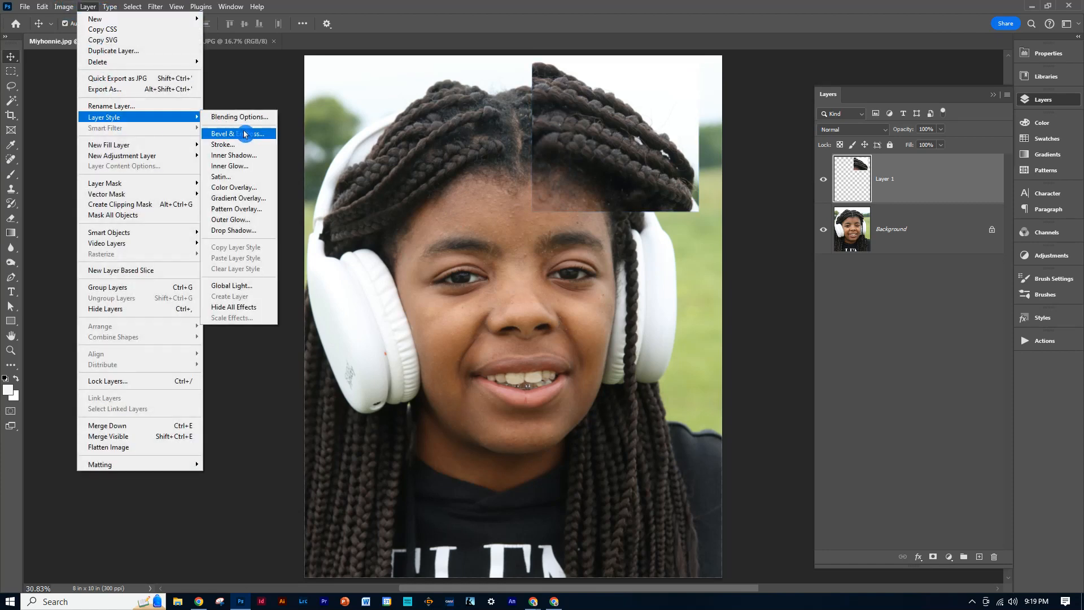
click(225, 145)
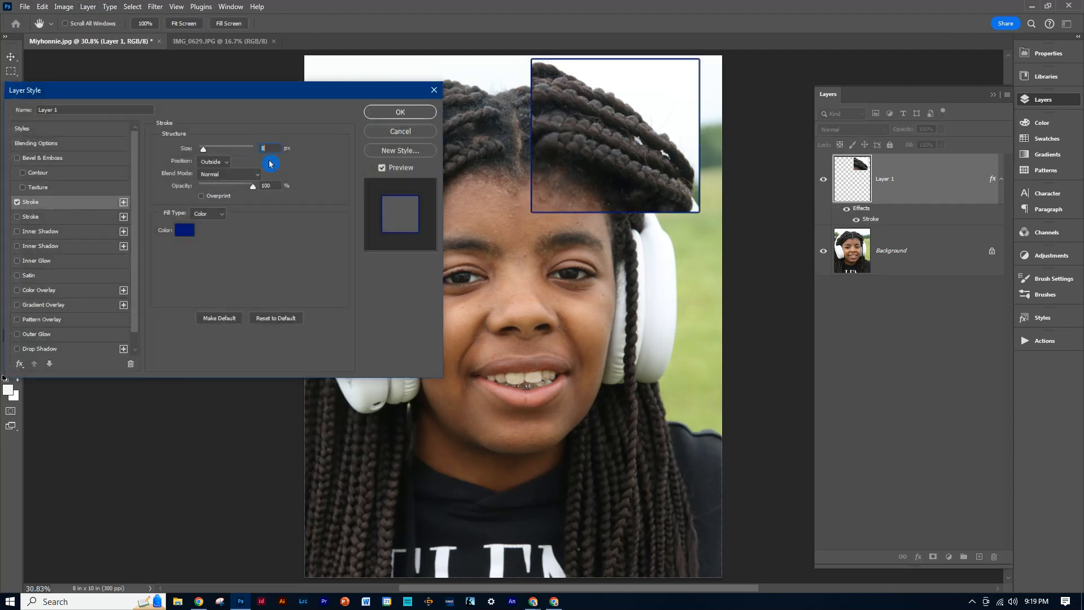
click(185, 234)
click(187, 233)
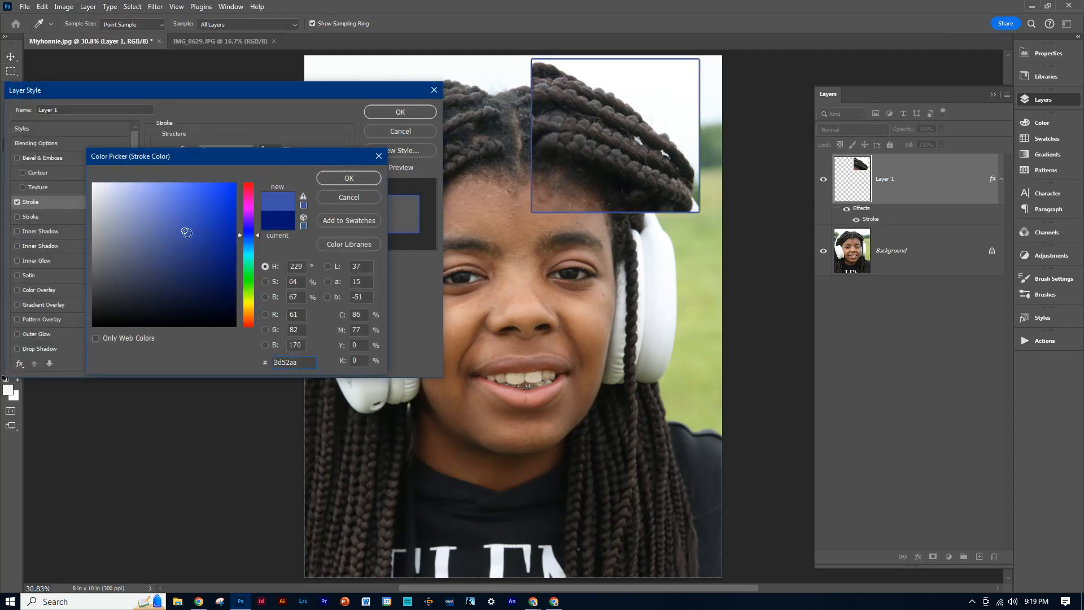
drag(153, 213, 83, 169)
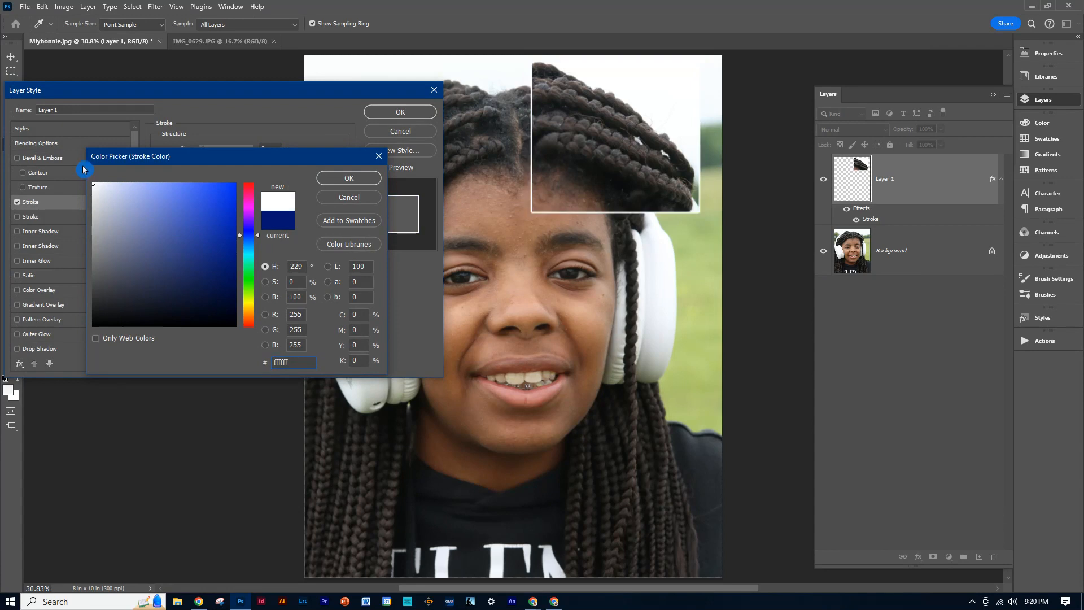
click(357, 178)
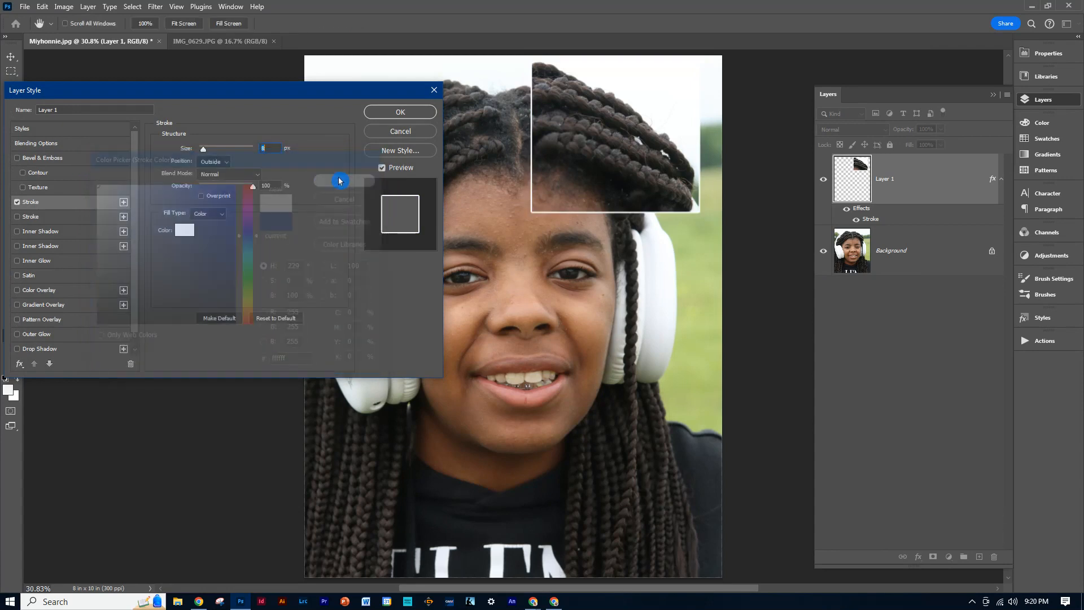
Set the stroke's position to Inside and its size to 27 px, and apply the layer style.
click(216, 165)
click(213, 179)
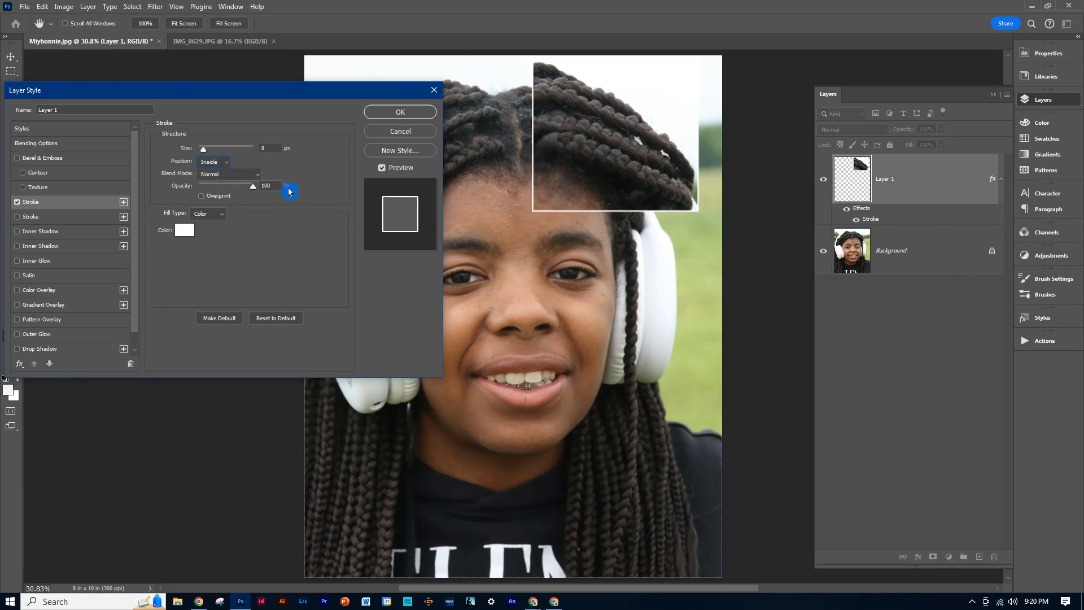
click(213, 162)
click(212, 164)
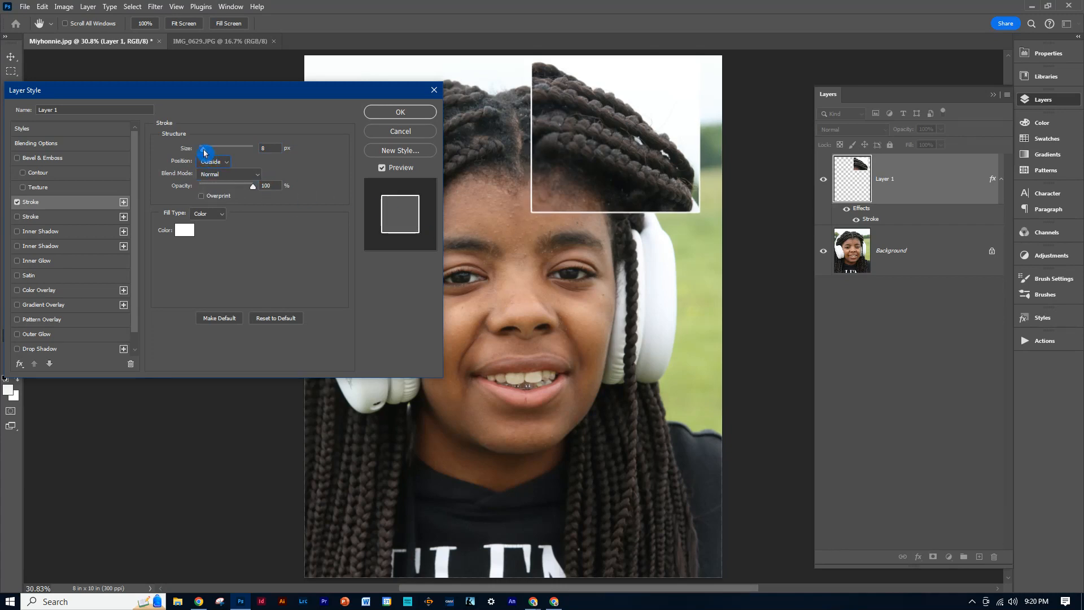
drag(204, 153, 217, 152)
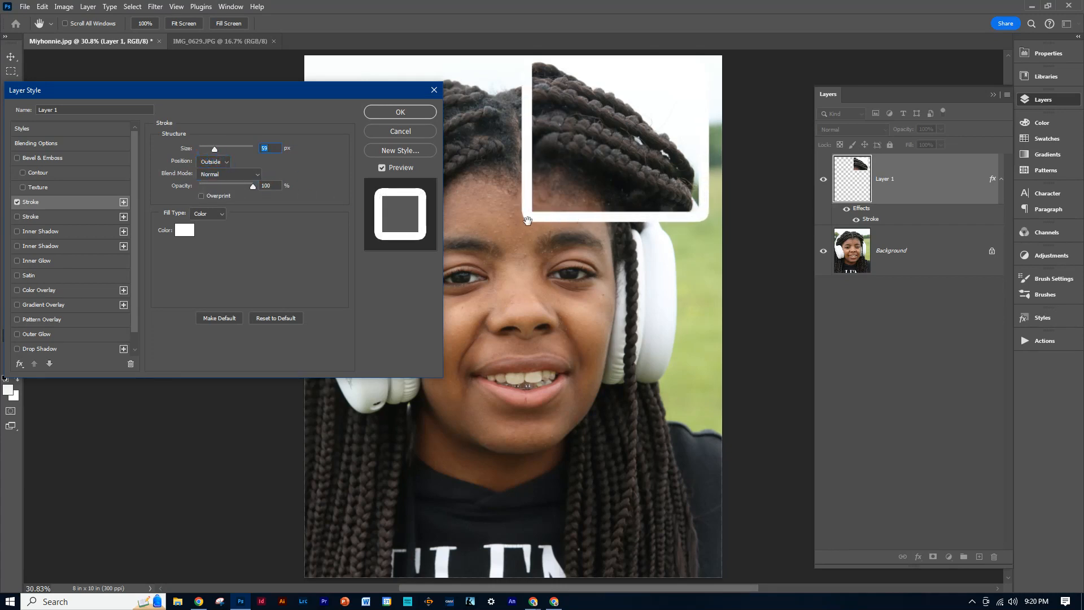
click(228, 163)
click(215, 180)
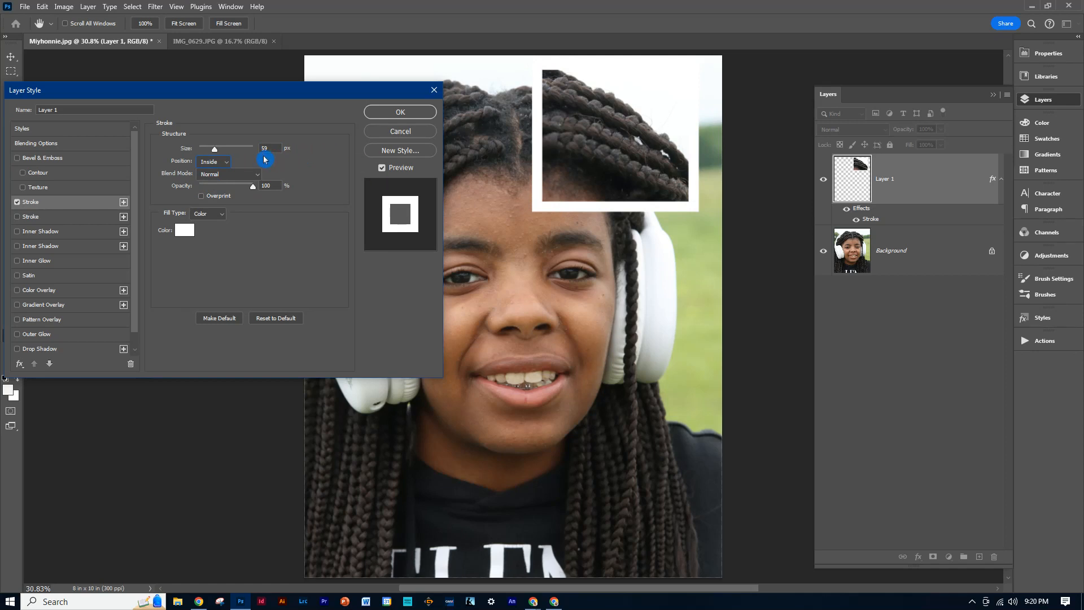
drag(215, 153, 209, 153)
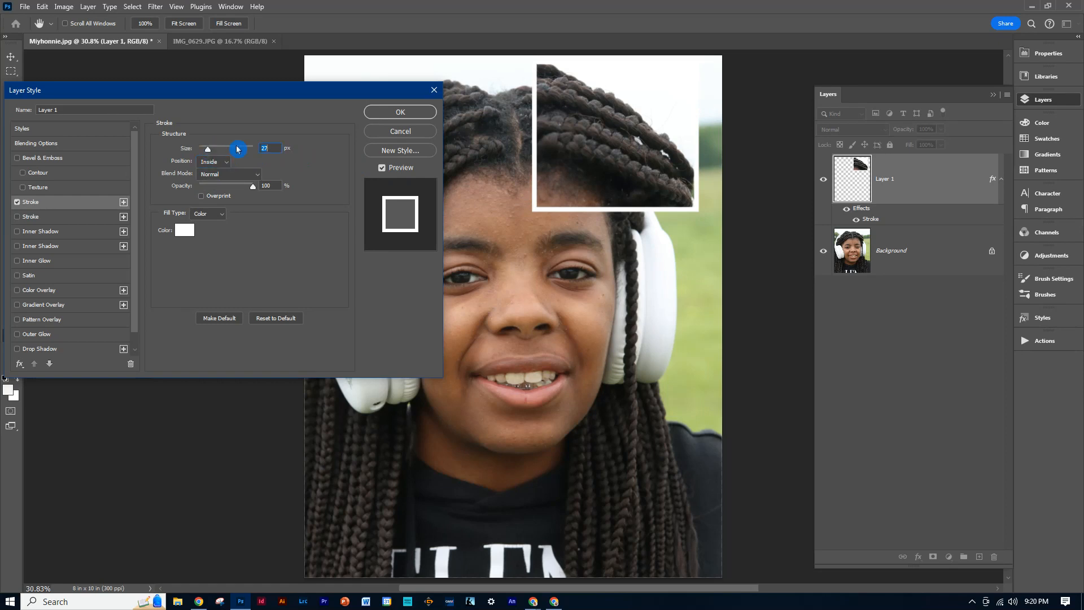
click(387, 113)
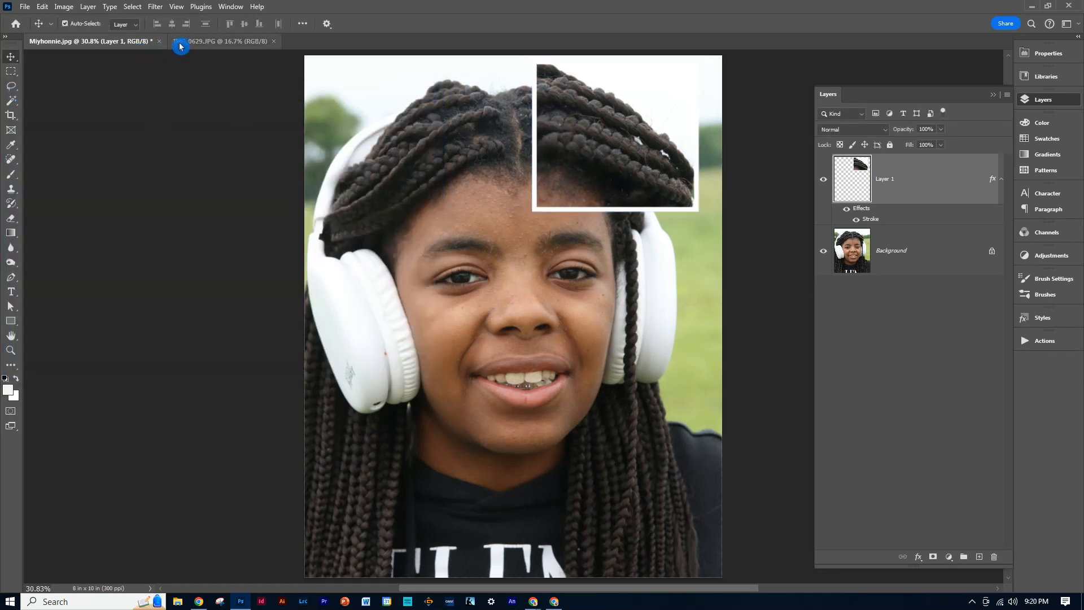
Open IMG_0623 from the subject's photo folder.
click(25, 7)
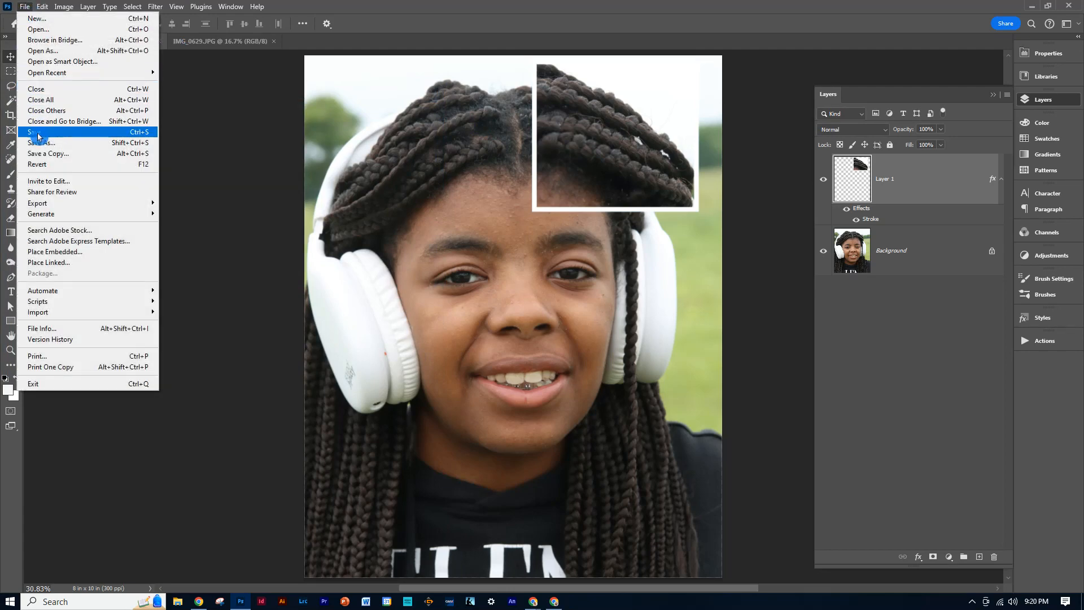
click(39, 28)
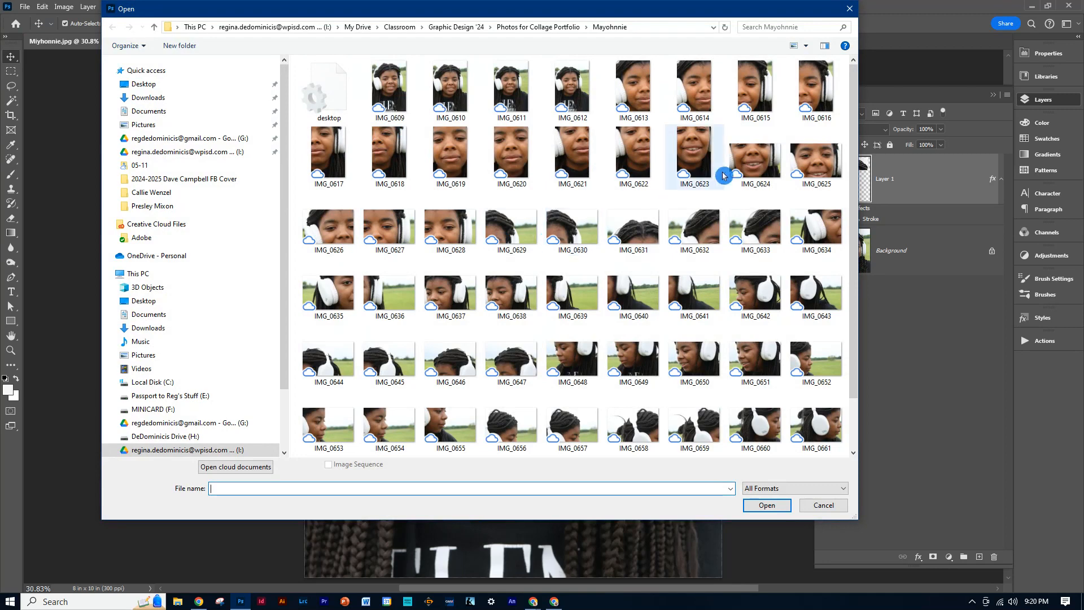
double_click(698, 148)
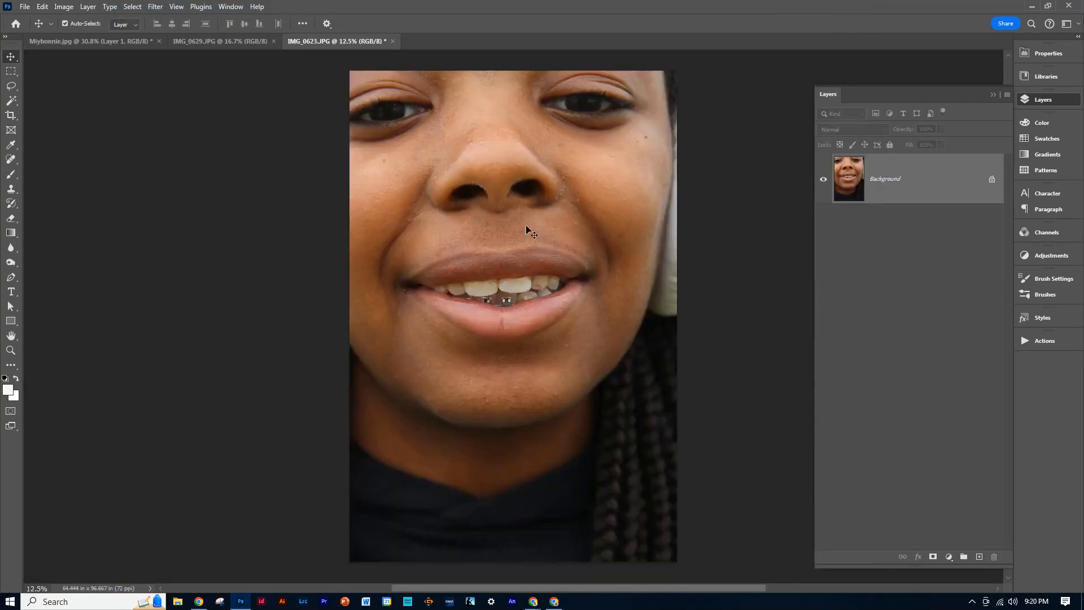
Select a rectangle around the left half of the mouth in IMG_0623 and move it into the base portrait as a new layer.
click(12, 72)
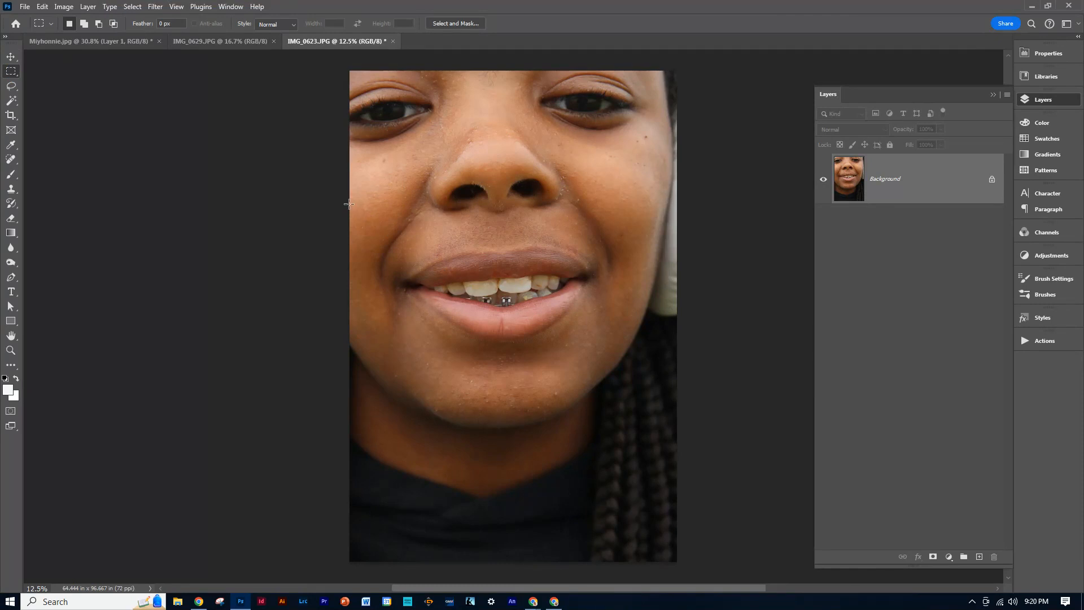
drag(356, 205, 502, 343)
click(11, 57)
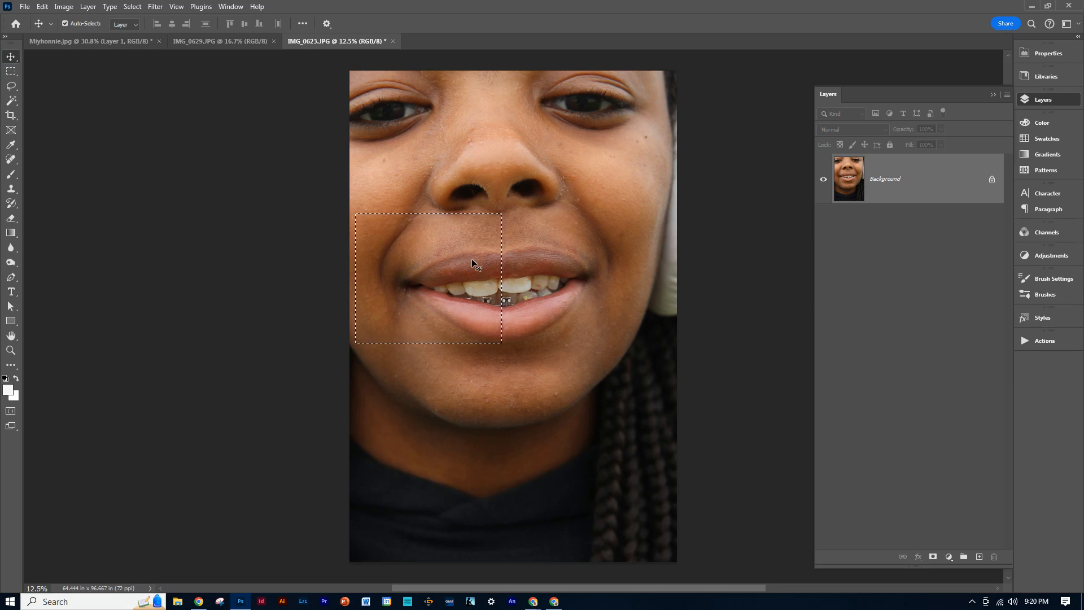
drag(442, 262, 131, 43)
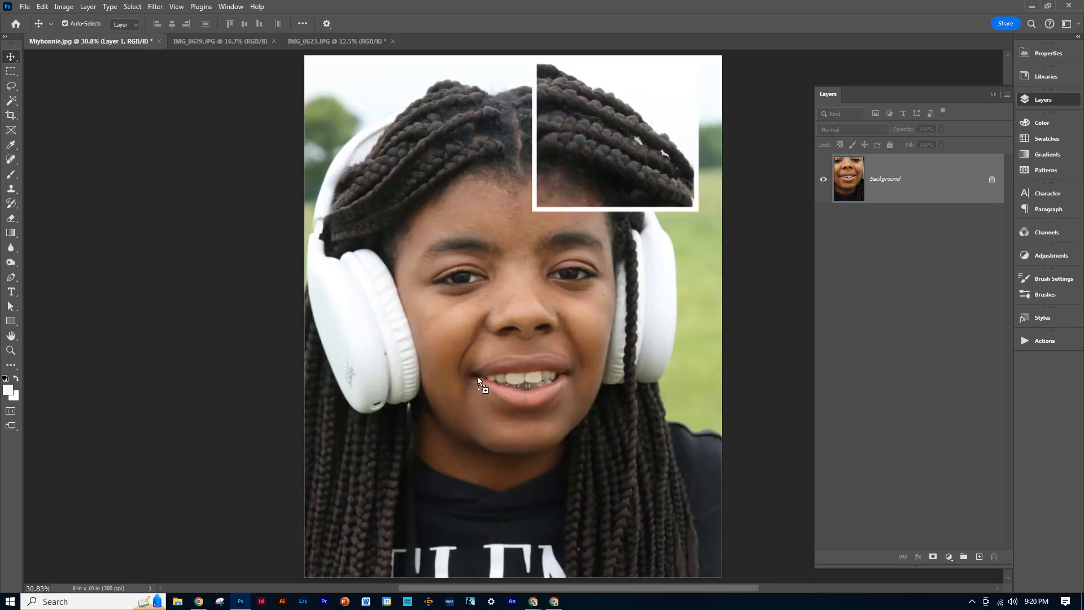
drag(485, 401, 483, 399)
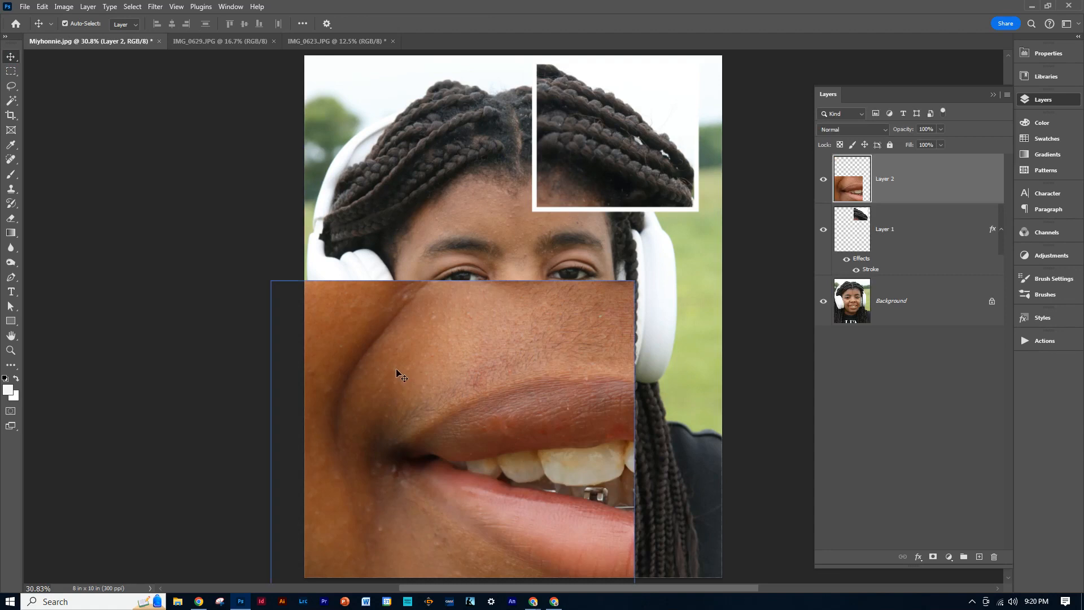
Scale the mouth piece on Layer 2 to about 27% and place it over the left half of the portrait's mouth.
key(ctrl+t)
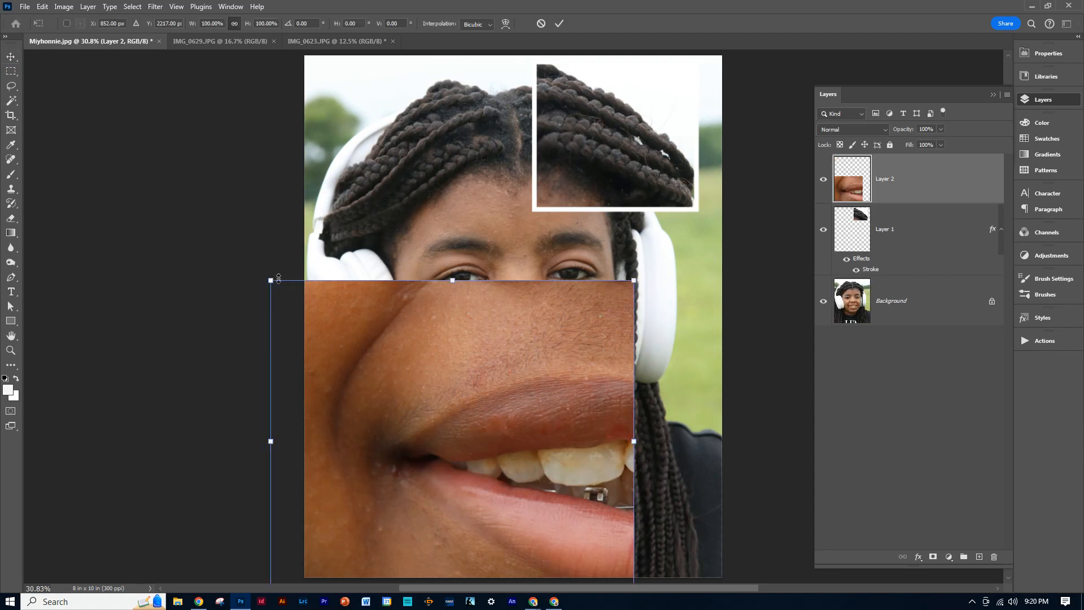
drag(270, 280, 449, 475)
drag(557, 500, 465, 388)
drag(543, 491, 498, 448)
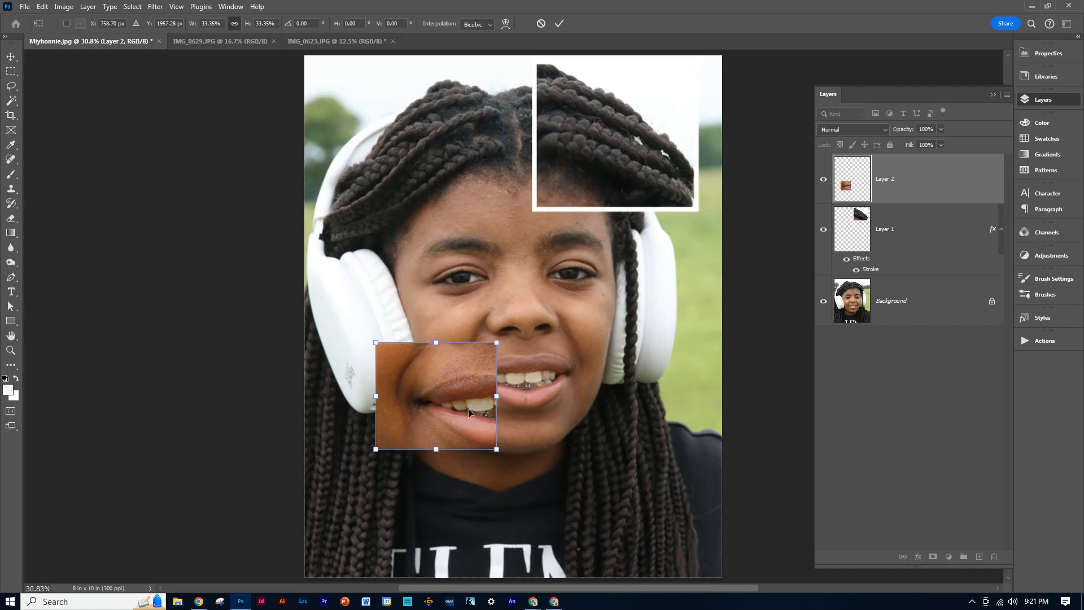
drag(376, 449, 399, 428)
drag(446, 390, 465, 403)
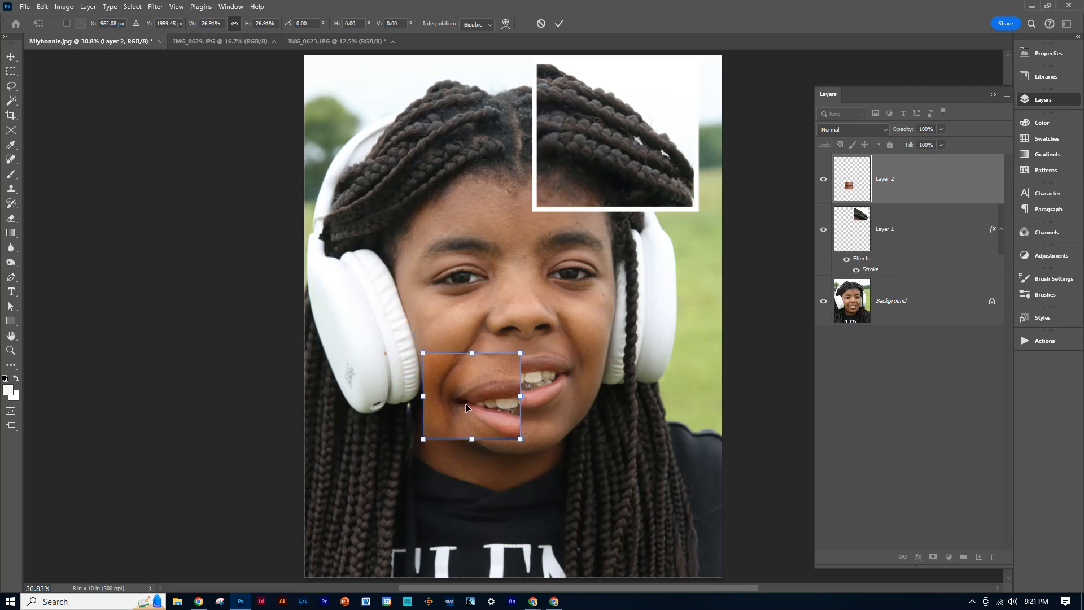
key(Return)
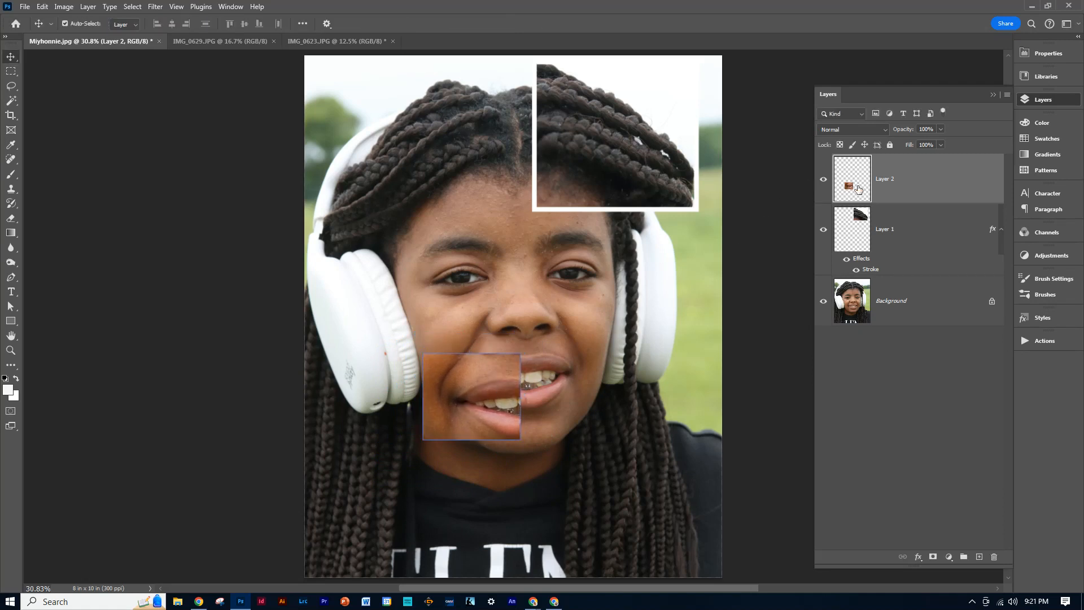
Copy the layer style from Layer 1 and paste it onto the mouth piece on Layer 2.
click(873, 260)
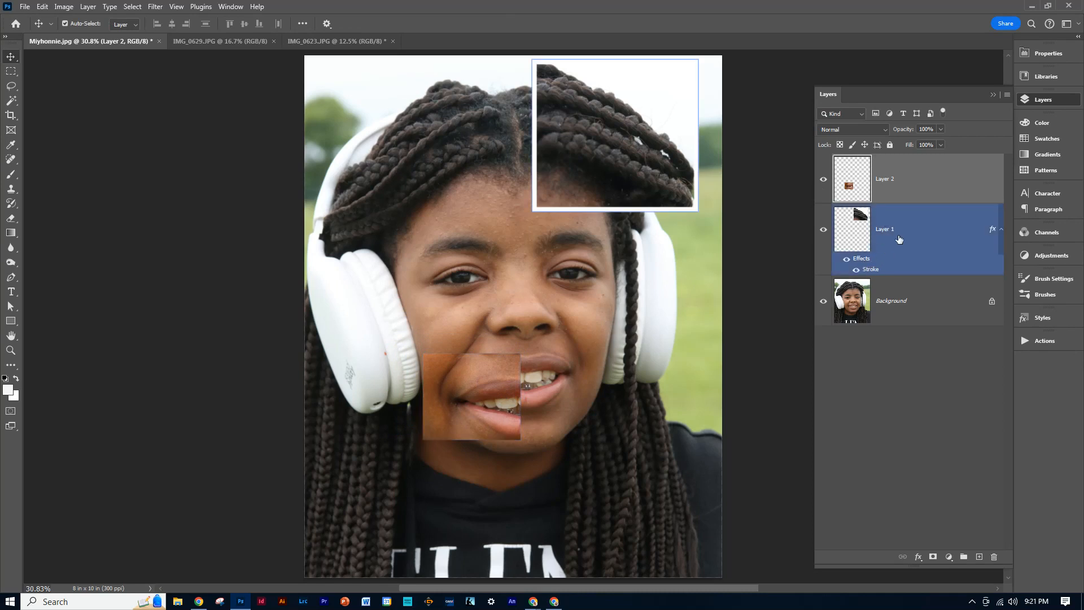
right_click(892, 241)
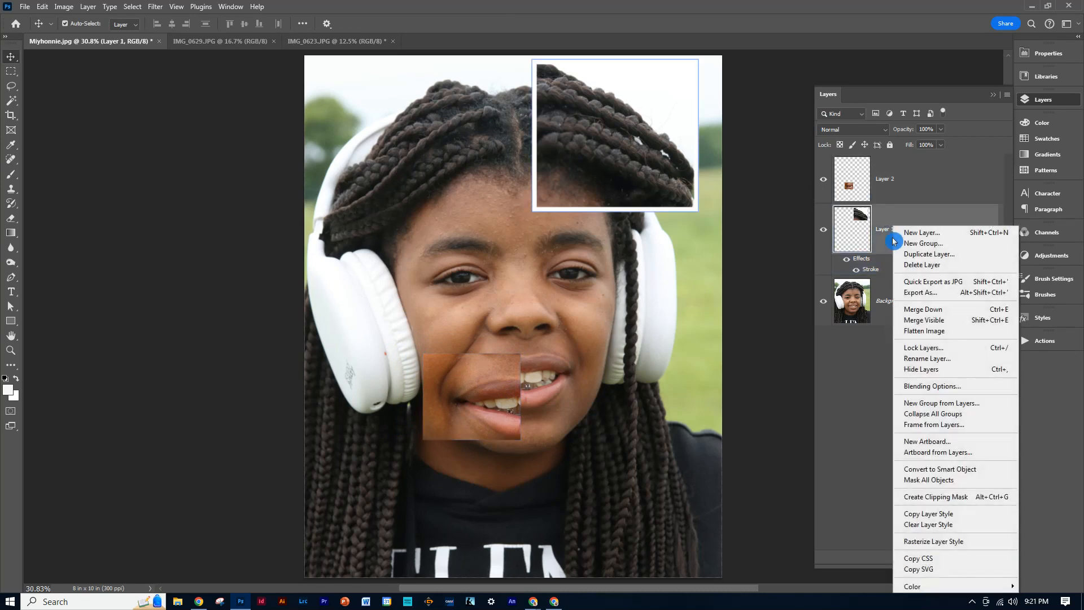
click(939, 514)
click(900, 179)
right_click(903, 182)
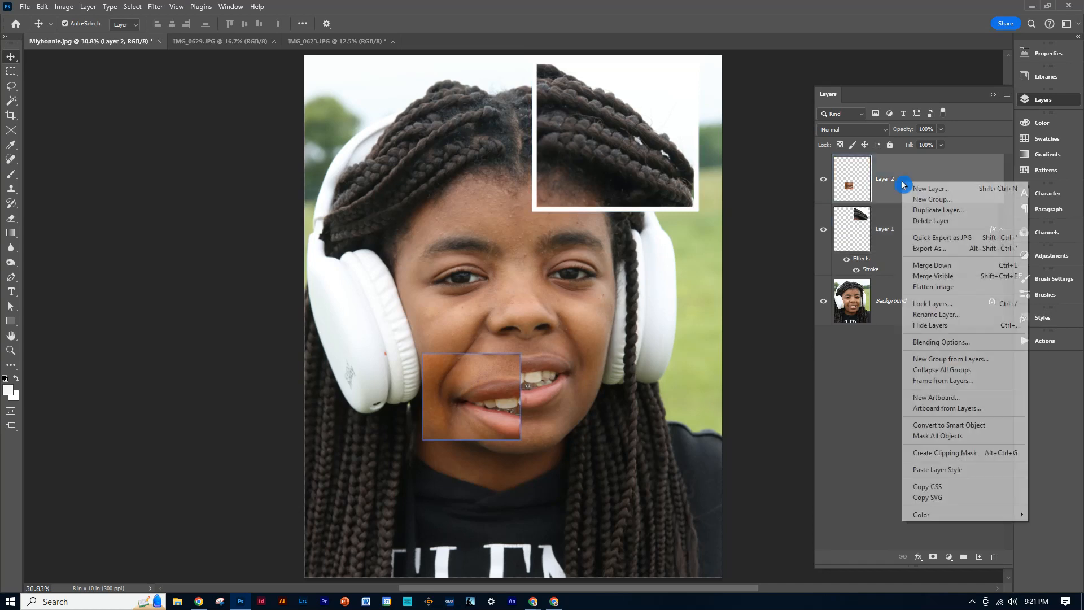
click(928, 469)
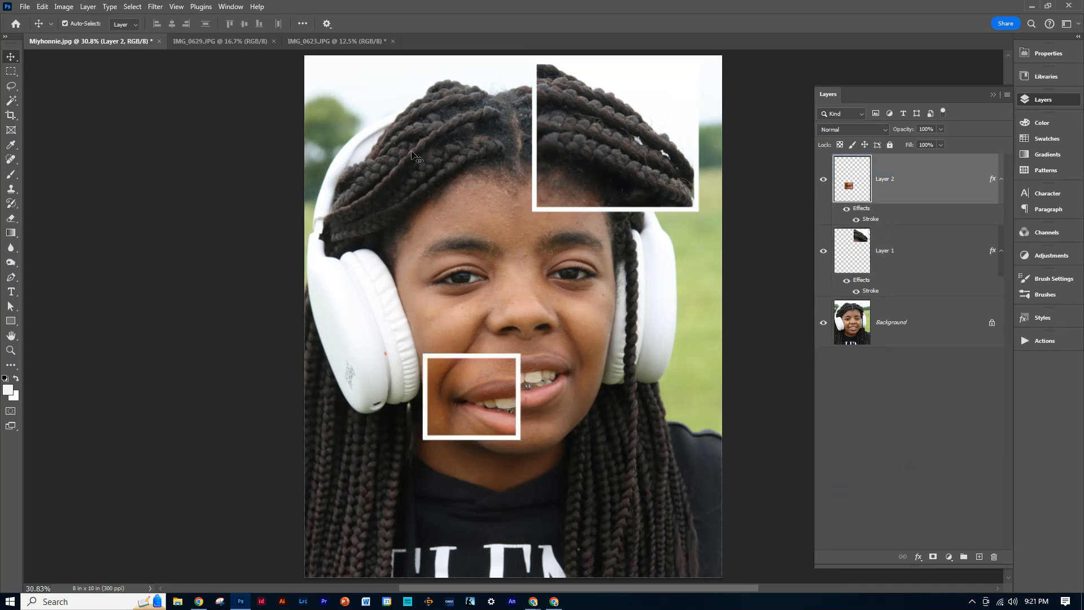
Open IMG_0650 from the subject's photo folder.
click(35, 9)
click(26, 9)
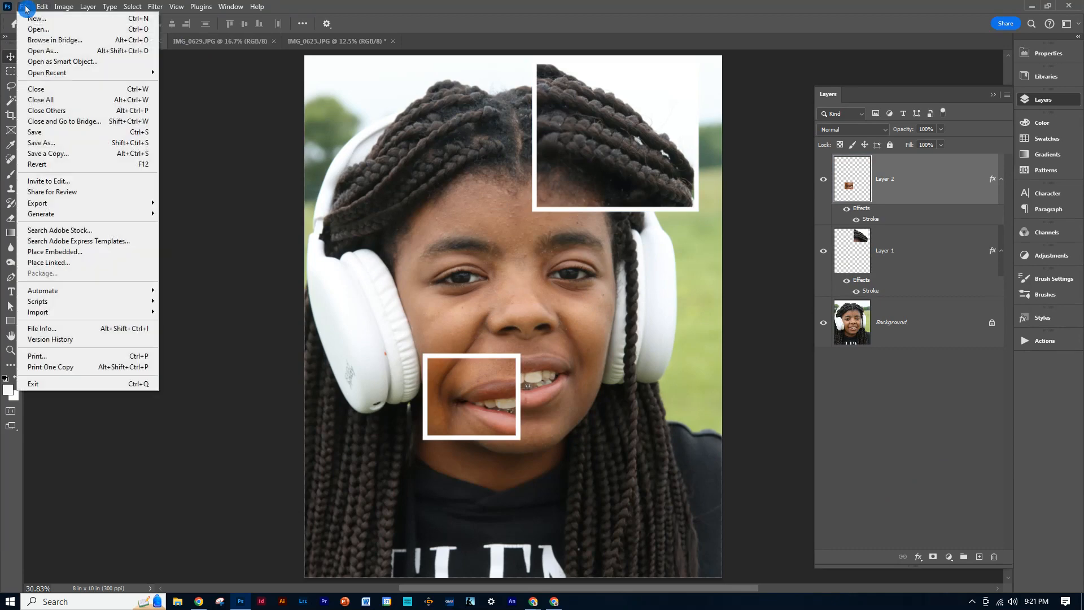
click(35, 31)
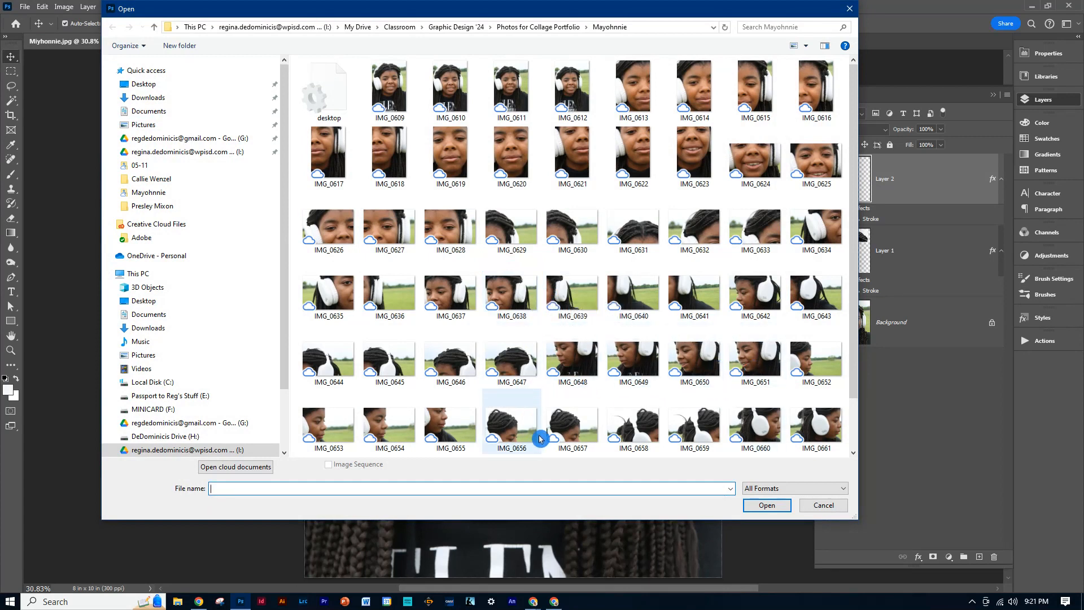
double_click(691, 359)
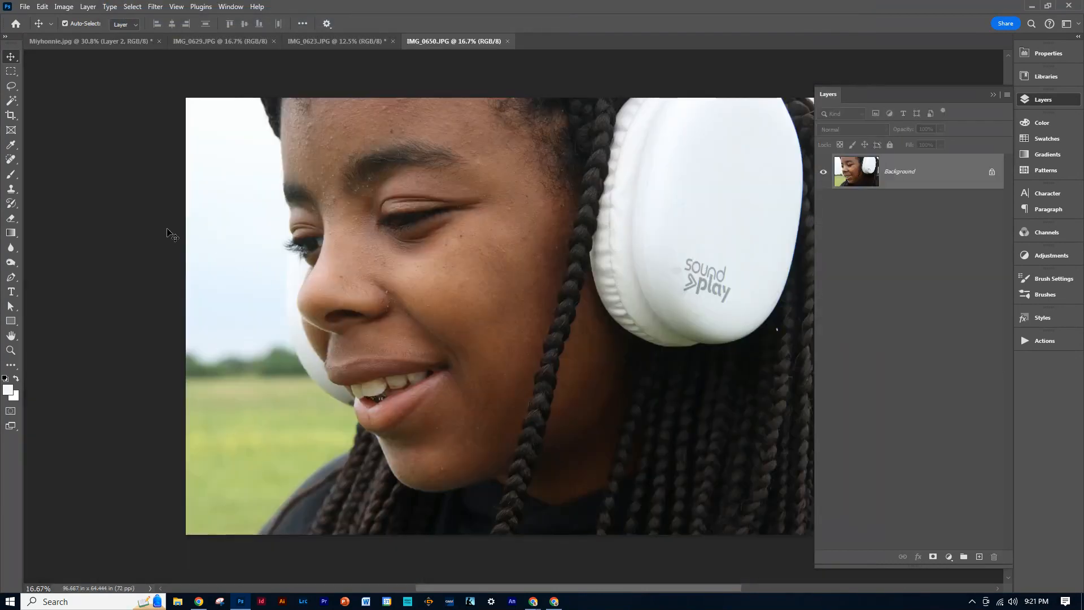
Select a rectangle around the far eye and nose in IMG_0650 and move it into the base portrait as a new layer.
click(11, 74)
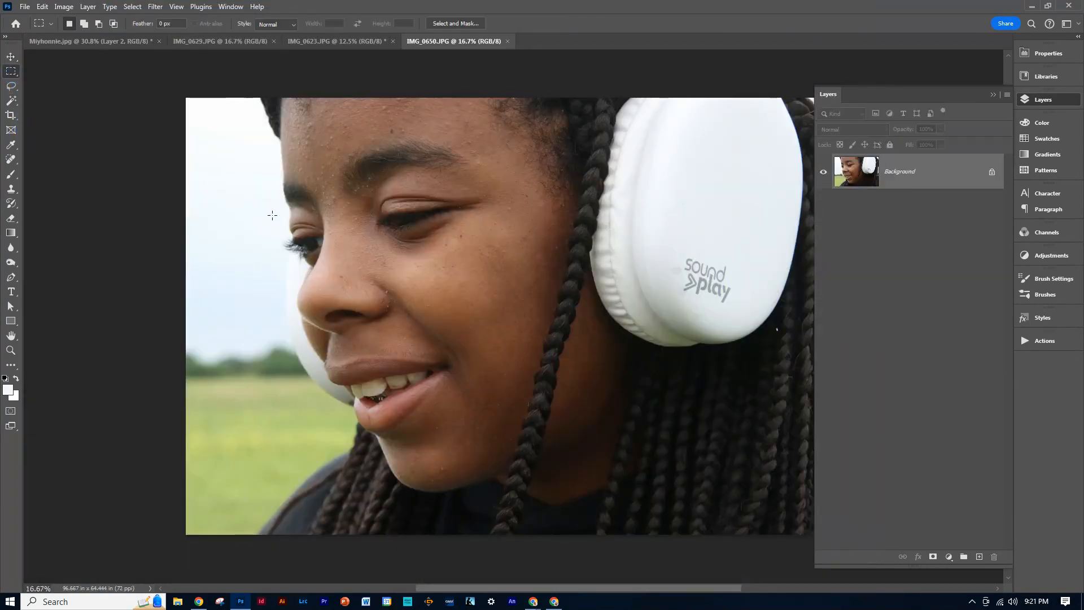
drag(257, 202, 381, 338)
key(v)
drag(358, 259, 100, 43)
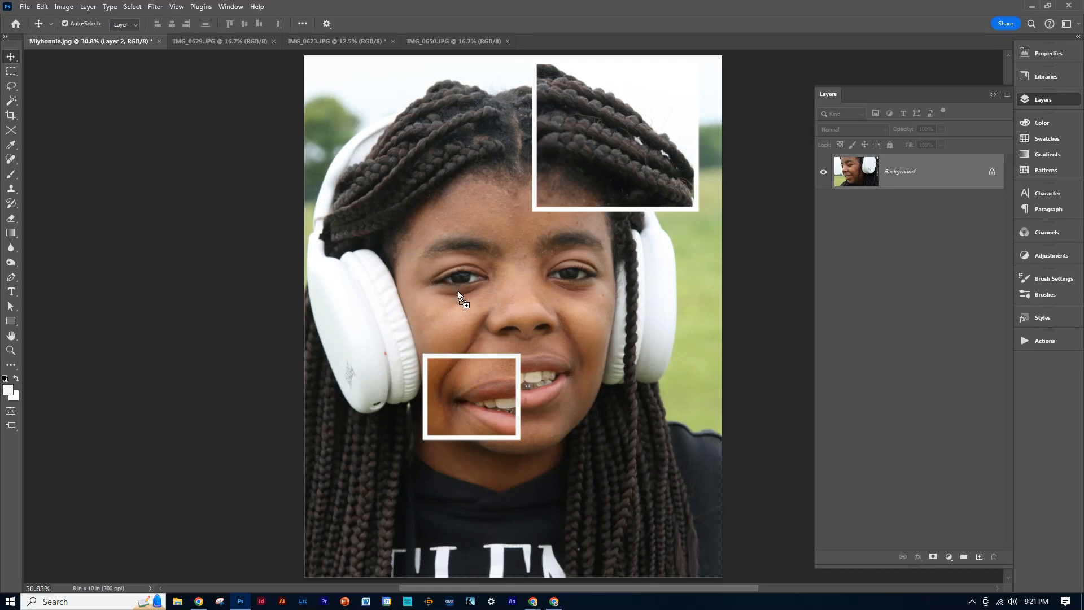
drag(441, 305, 441, 305)
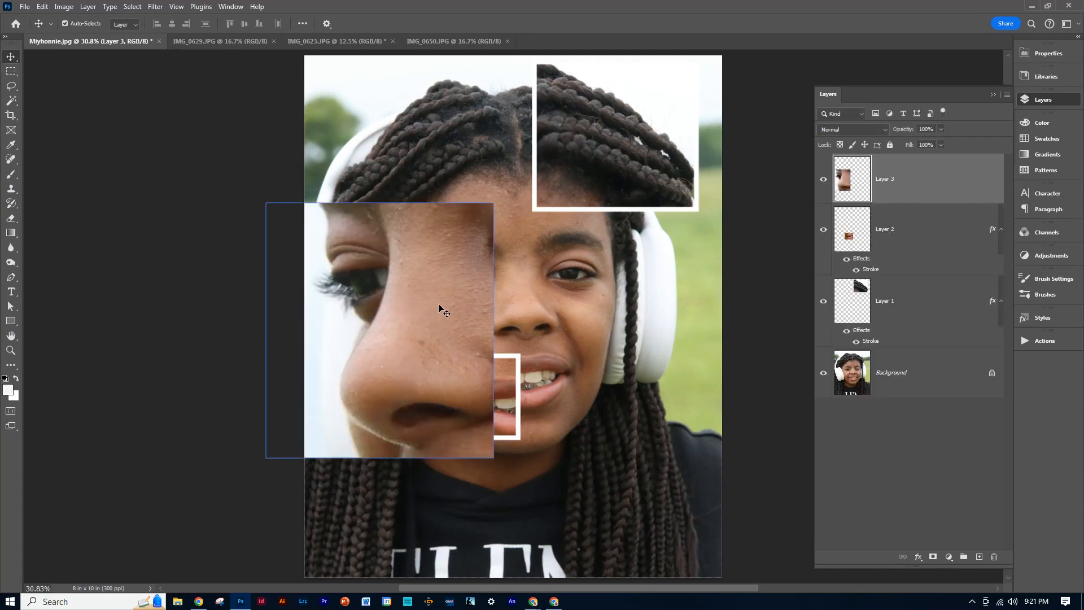
Scale the eye and nose piece on Layer 3 to about 50% and place it over the portrait's left eye area, above the mouth piece.
key(ctrl+t)
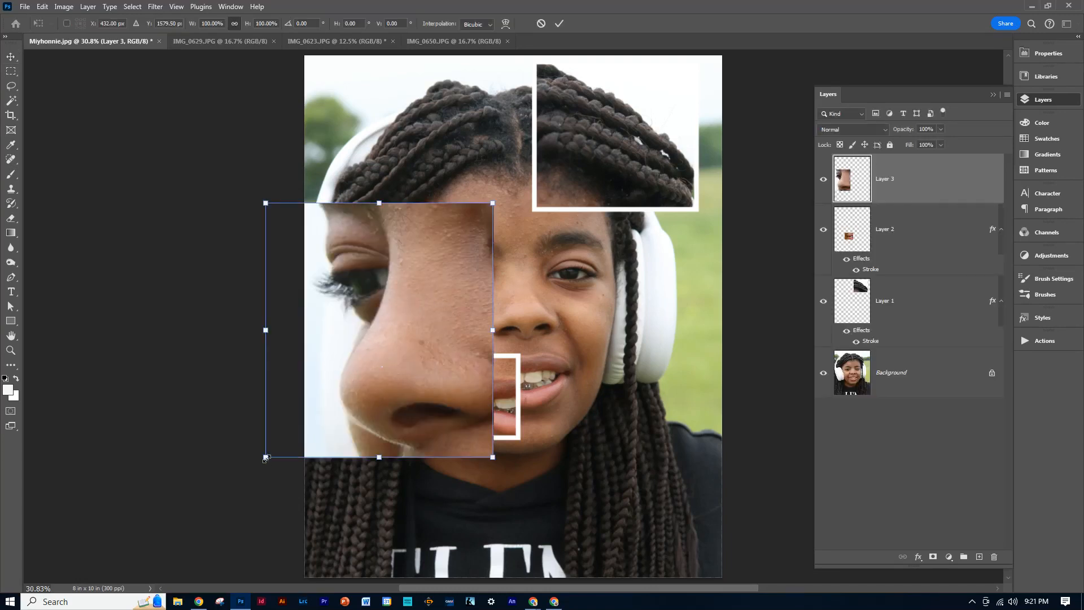
drag(266, 457, 381, 332)
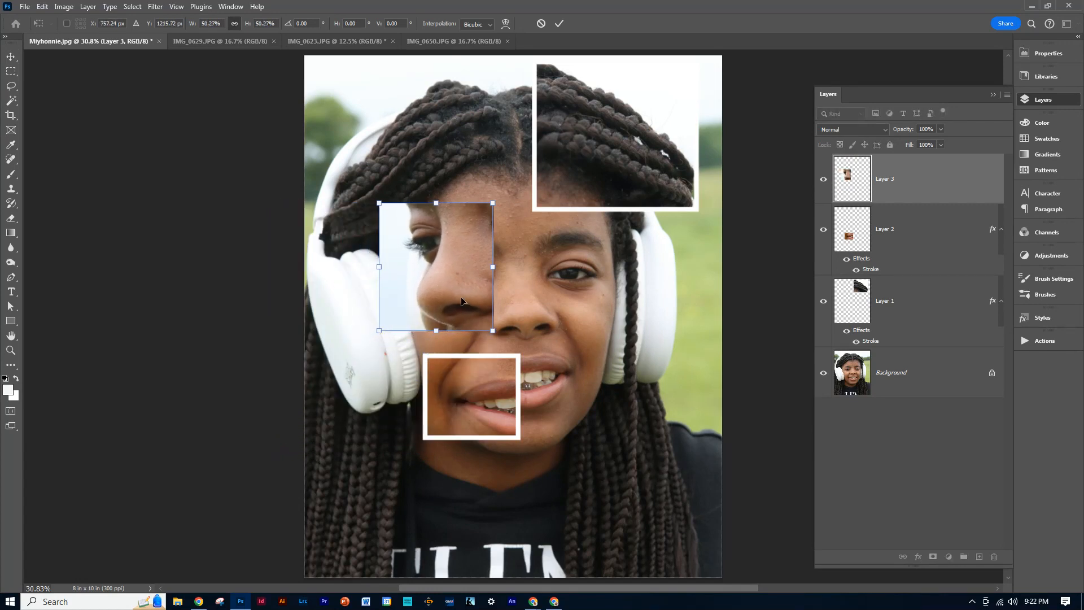
mouse_move(462, 301)
mouse_down()
mouse_move(437, 304)
mouse_move(450, 307)
mouse_up()
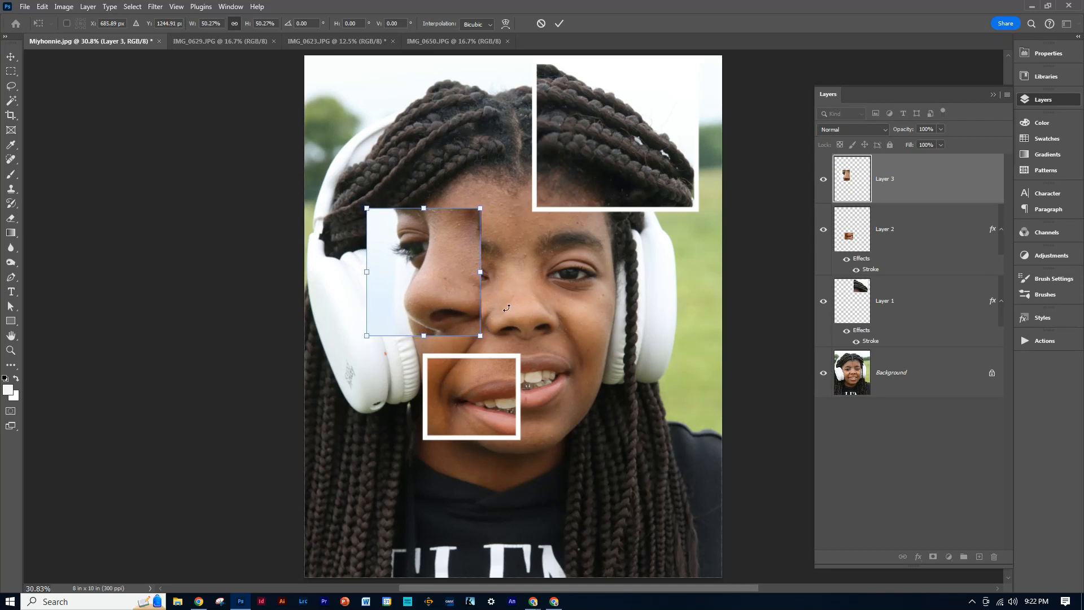
key(Return)
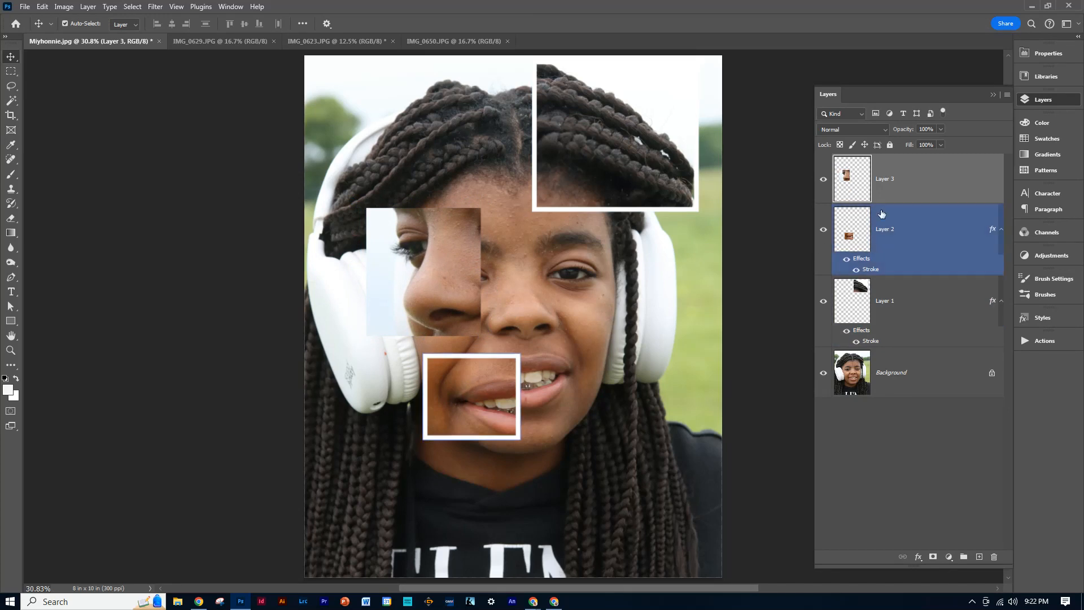
Paste the copied stroke layer style onto the eye and nose piece on Layer 3 and deselect the layer.
right_click(913, 179)
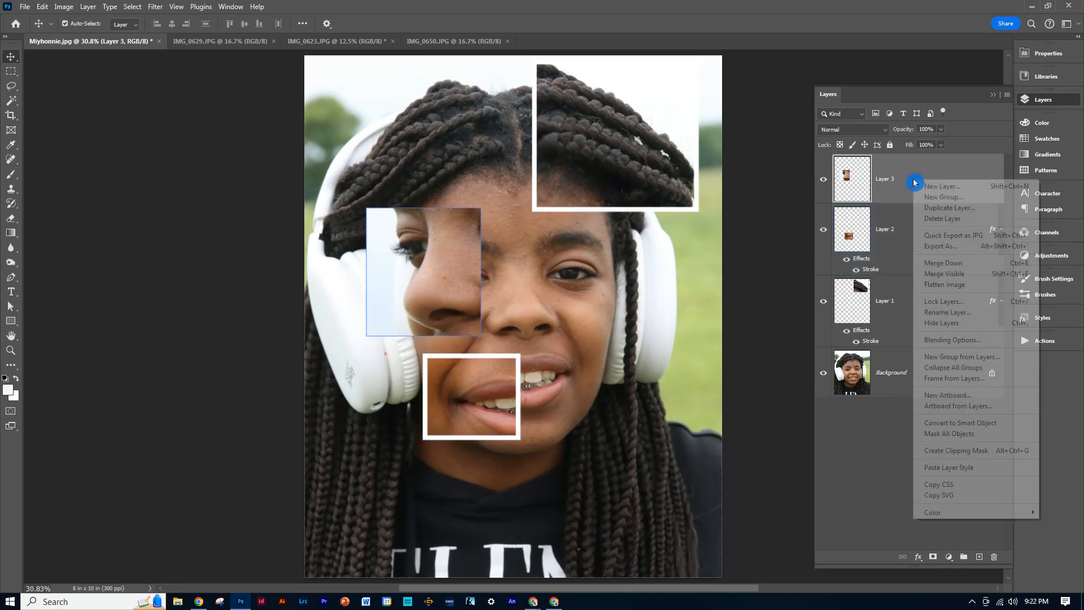
click(944, 467)
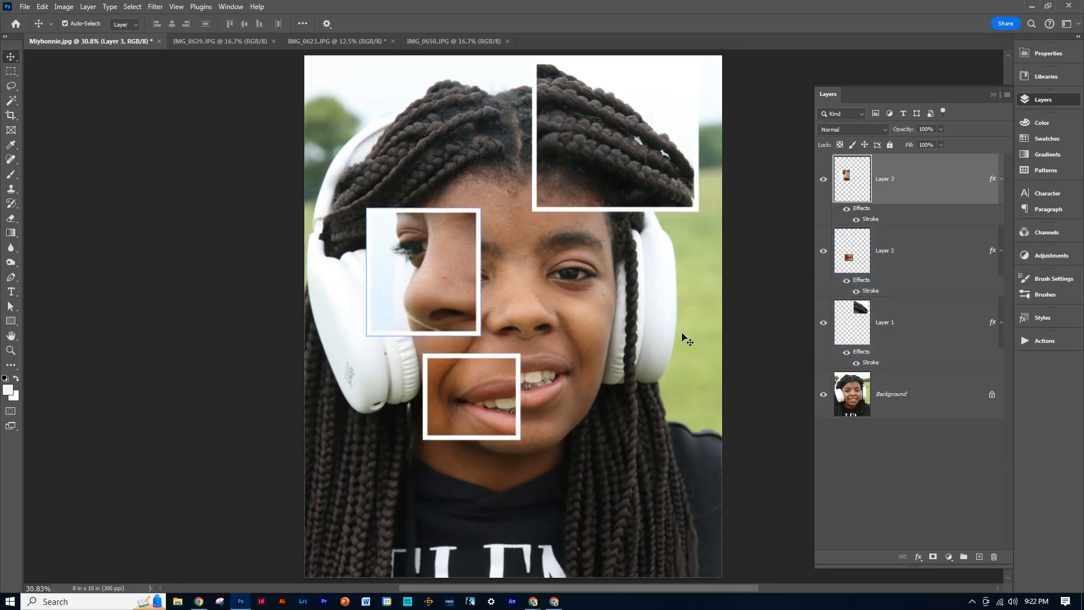
click(761, 308)
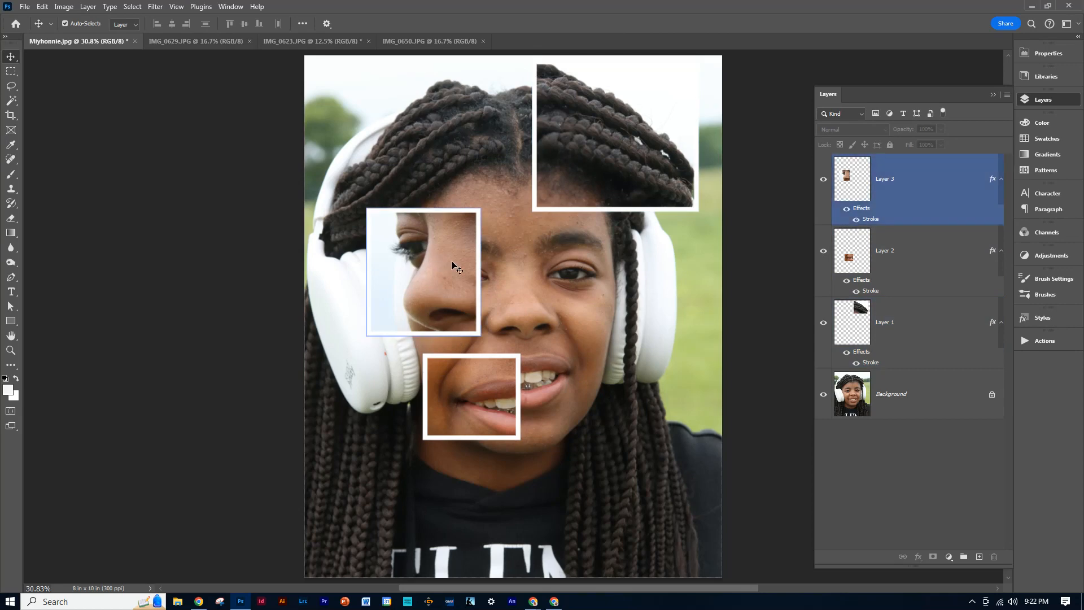
Save the collage with its layers as a Photoshop file in the Collage Portraits folder, keeping the suggested file name.
click(25, 7)
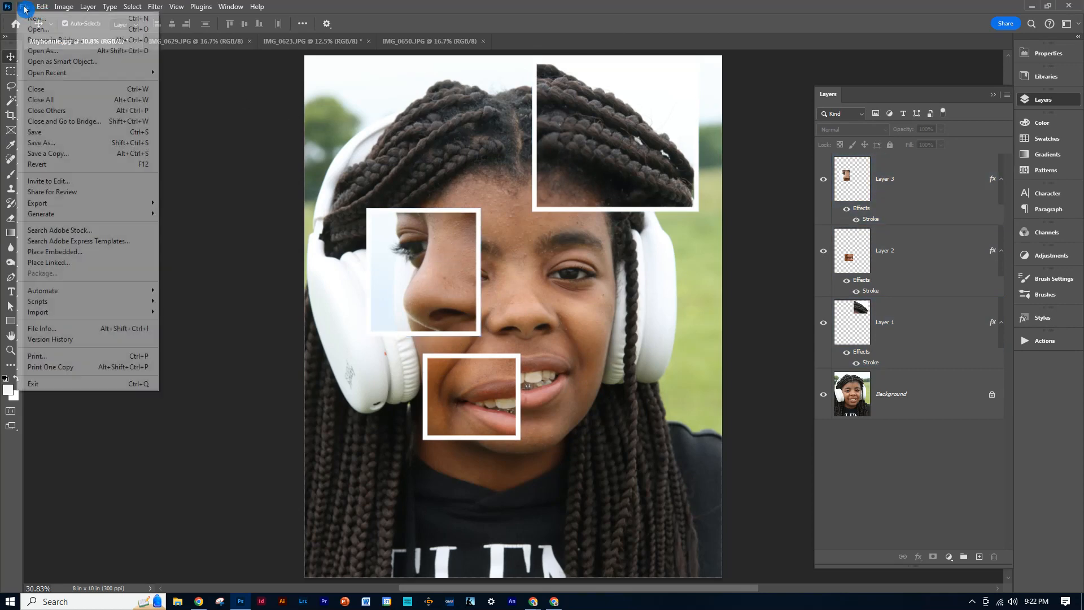
click(39, 137)
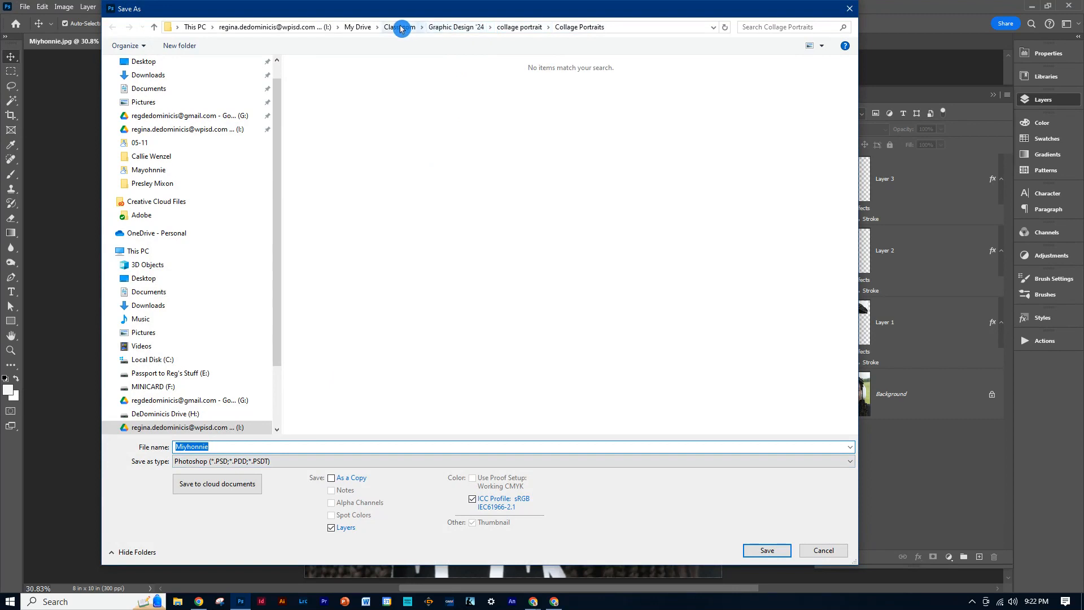
click(516, 28)
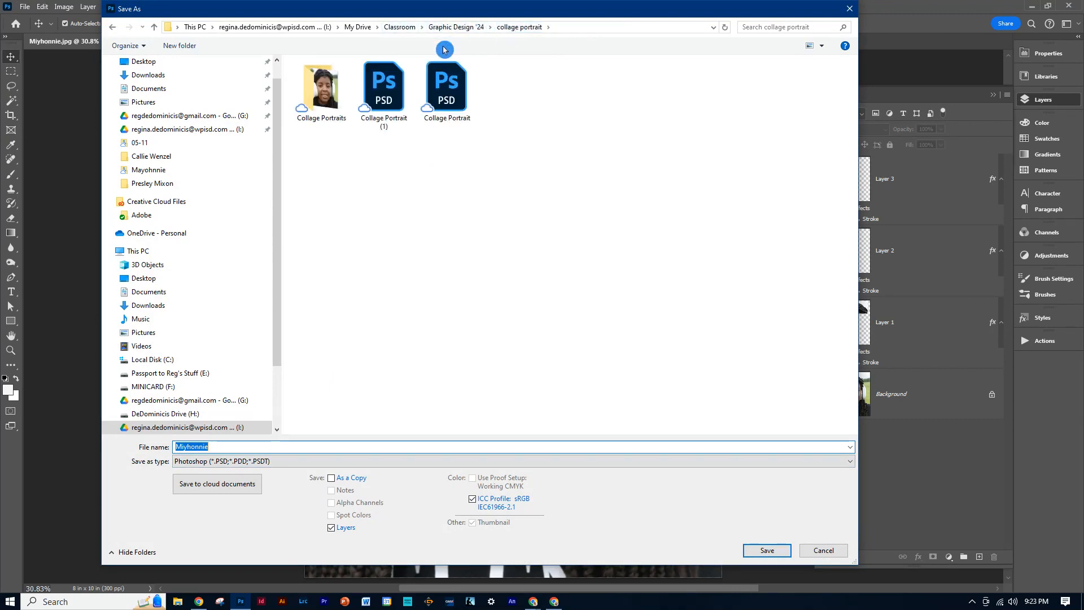
double_click(316, 94)
click(297, 446)
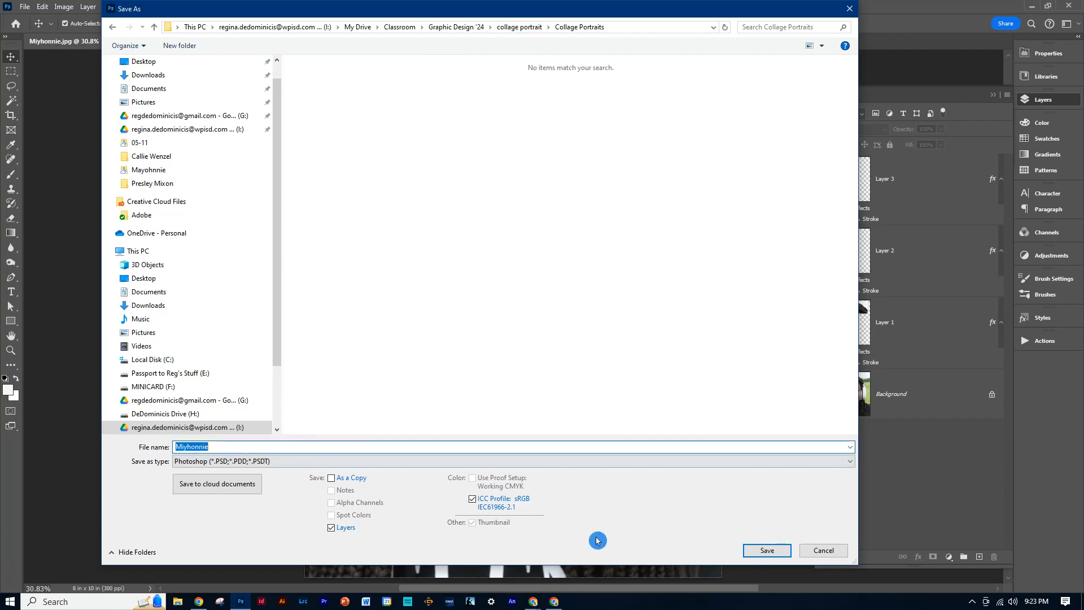
click(764, 550)
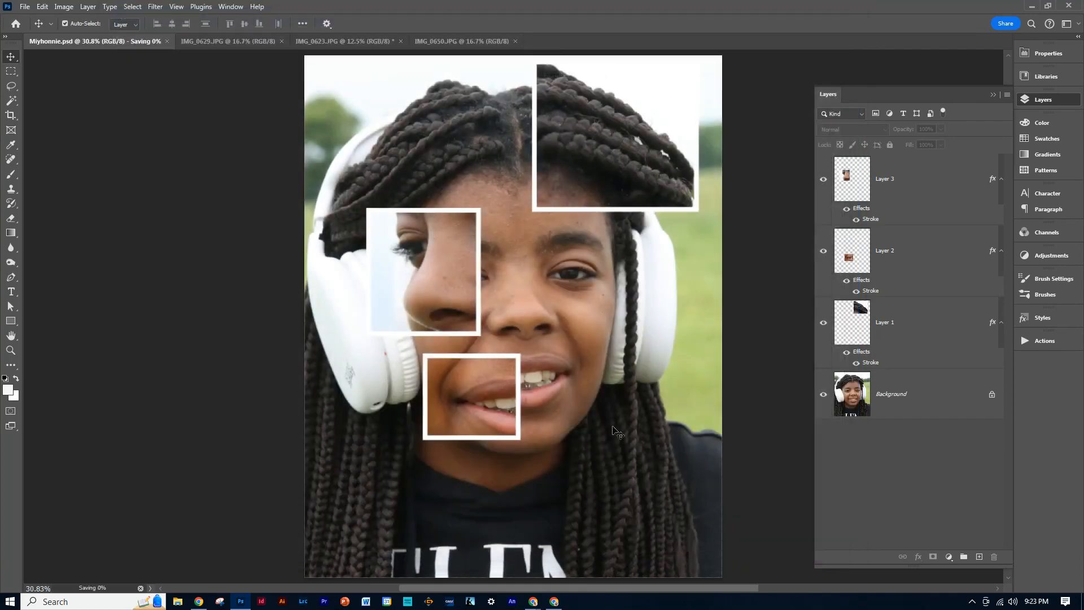
Start exporting the collage with Export As in JPG format, with the quality raised to the highest setting.
click(28, 6)
mouse_move(74, 204)
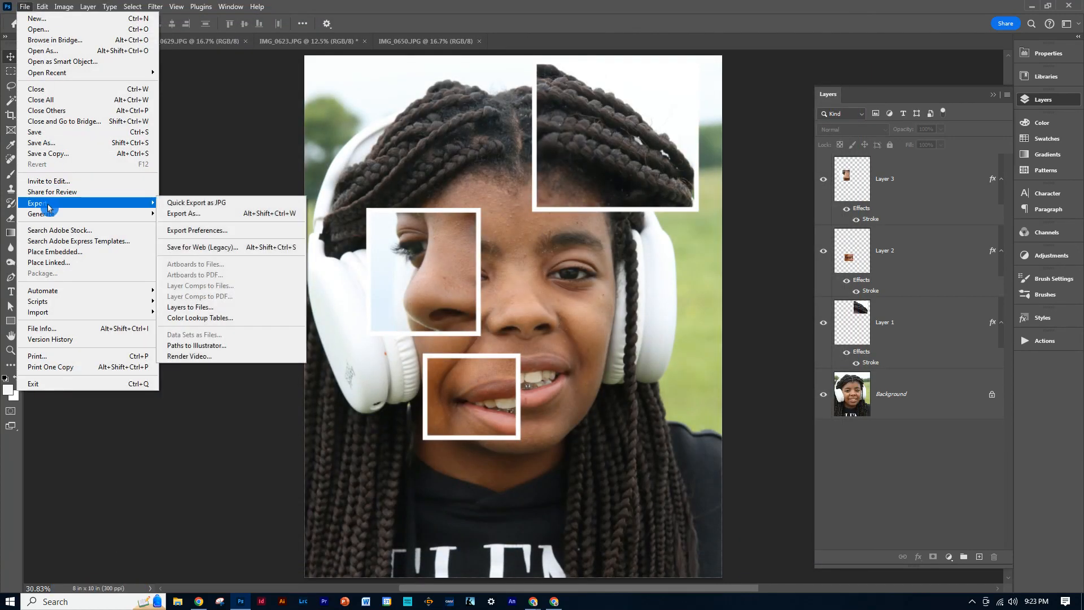
click(180, 215)
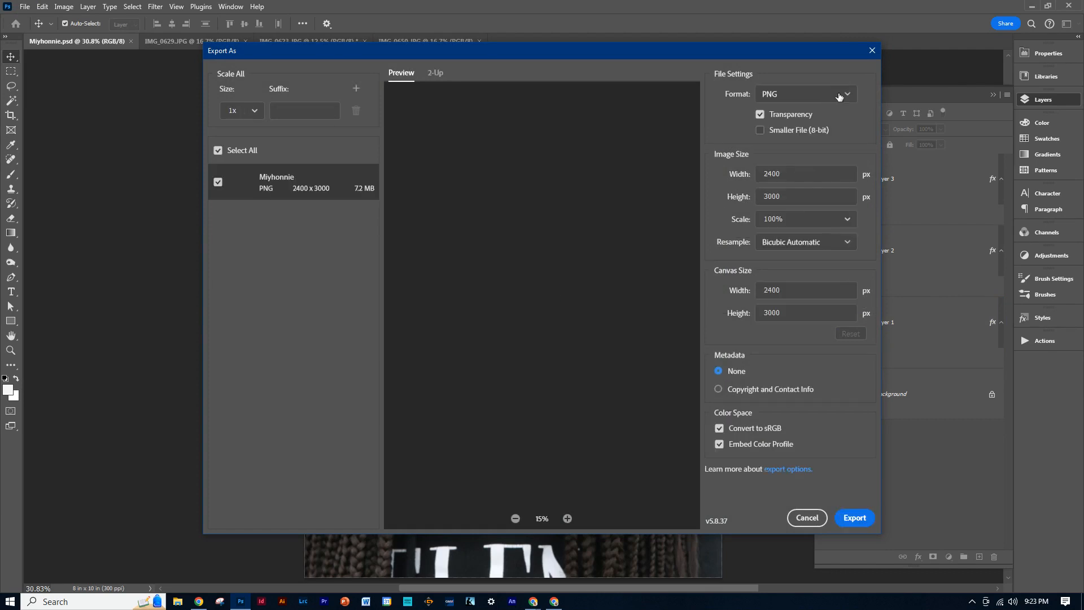
click(844, 94)
click(833, 135)
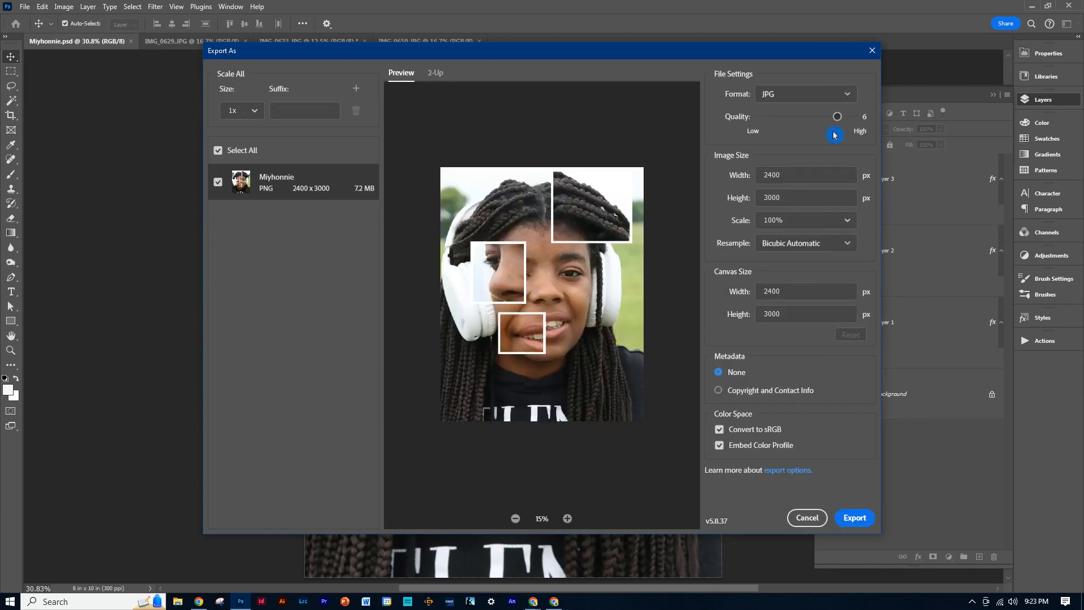
drag(837, 116, 859, 116)
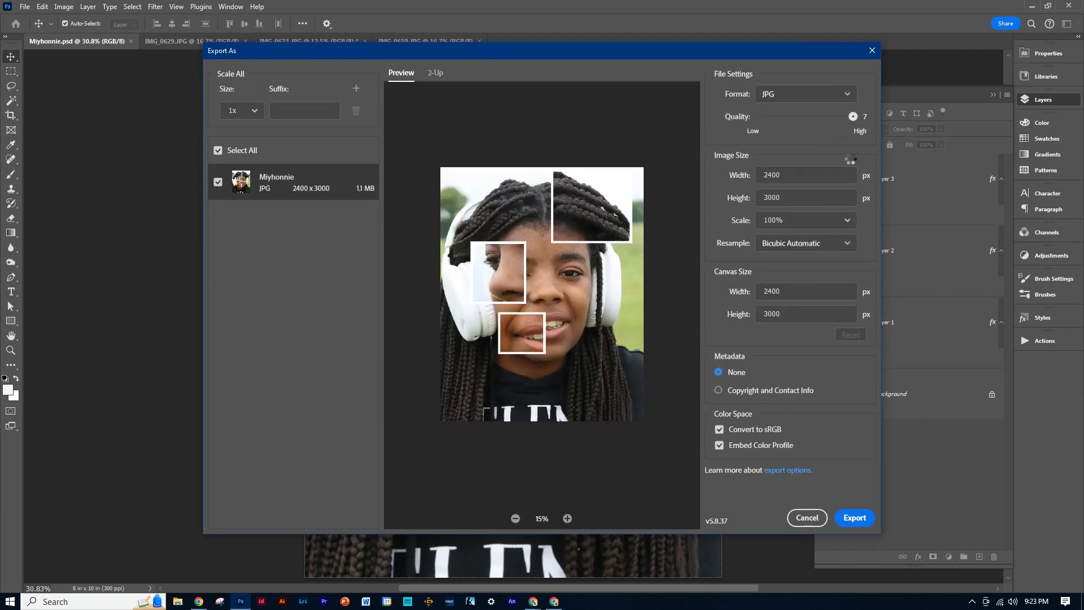
click(856, 519)
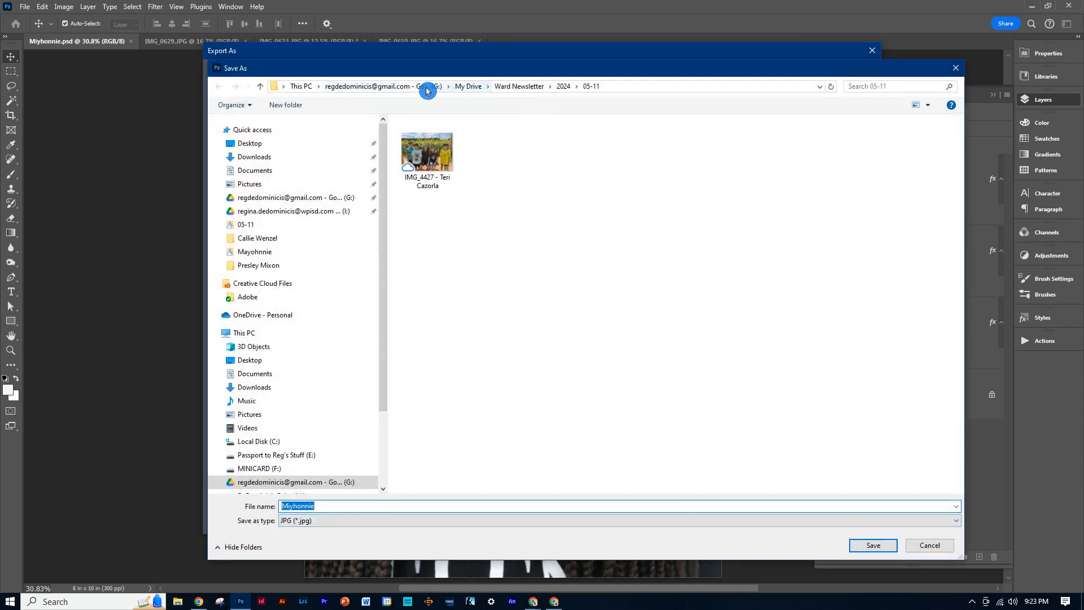
Save the exported JPG in My Drive > Classroom > Graphic Design '24 > collage portrait > Collage Portraits on the school drive, replacing the existing file.
click(305, 87)
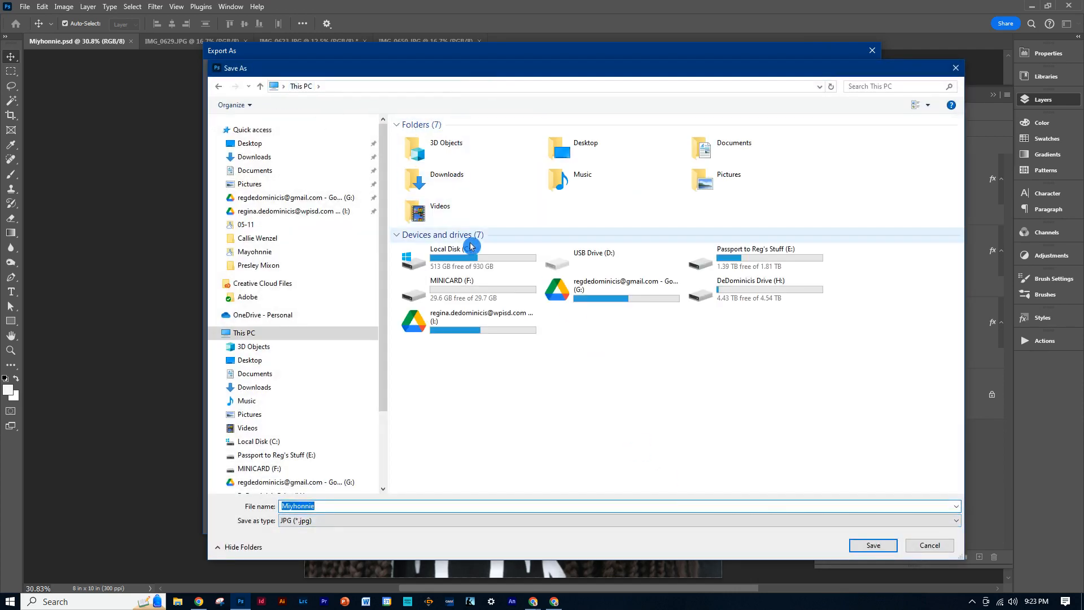
click(489, 321)
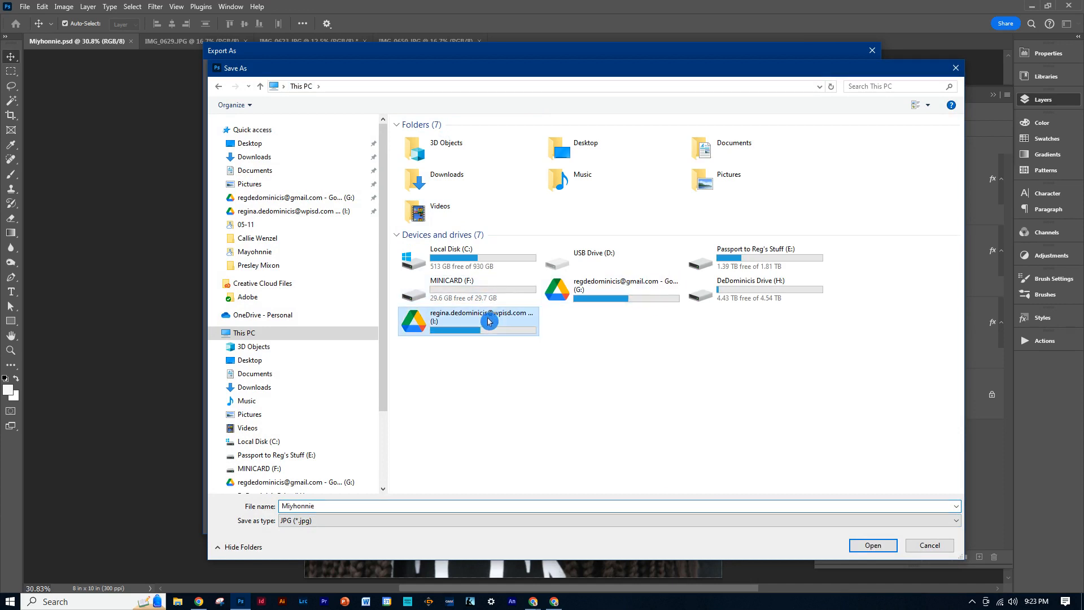
double_click(489, 321)
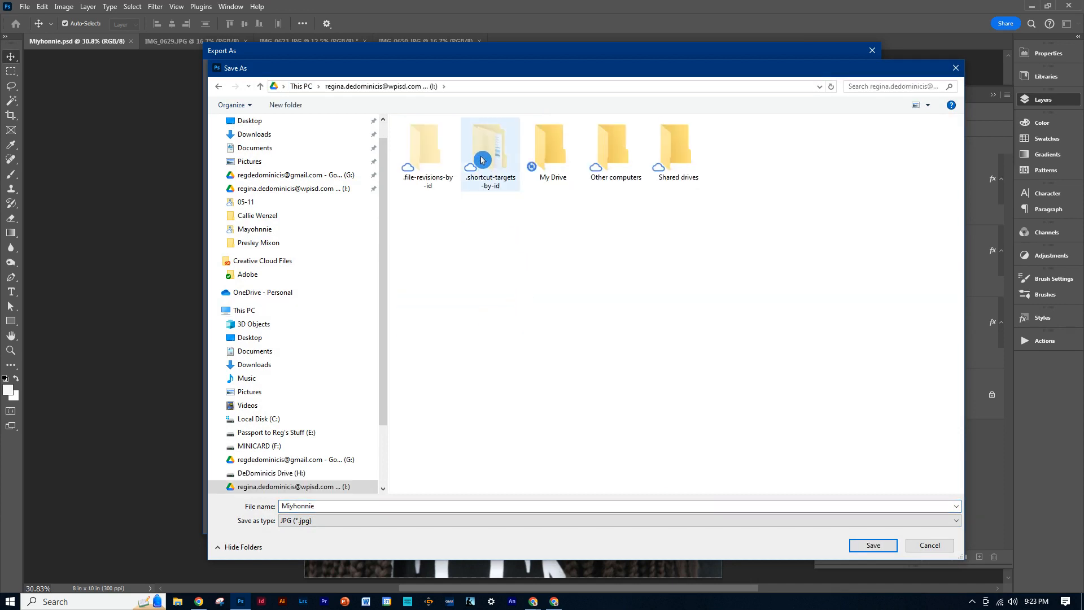
double_click(574, 140)
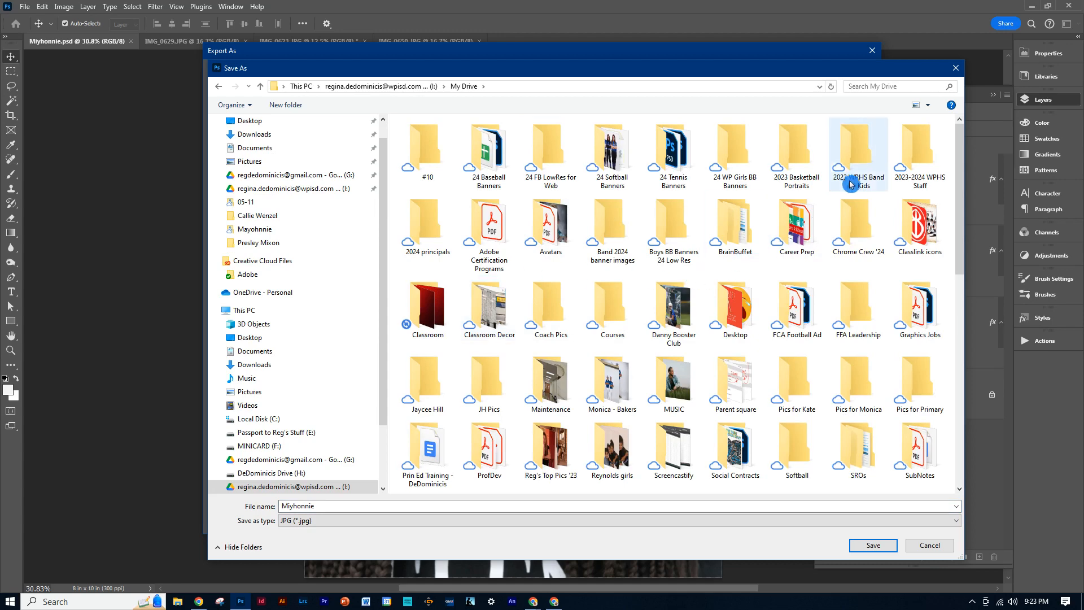
click(418, 304)
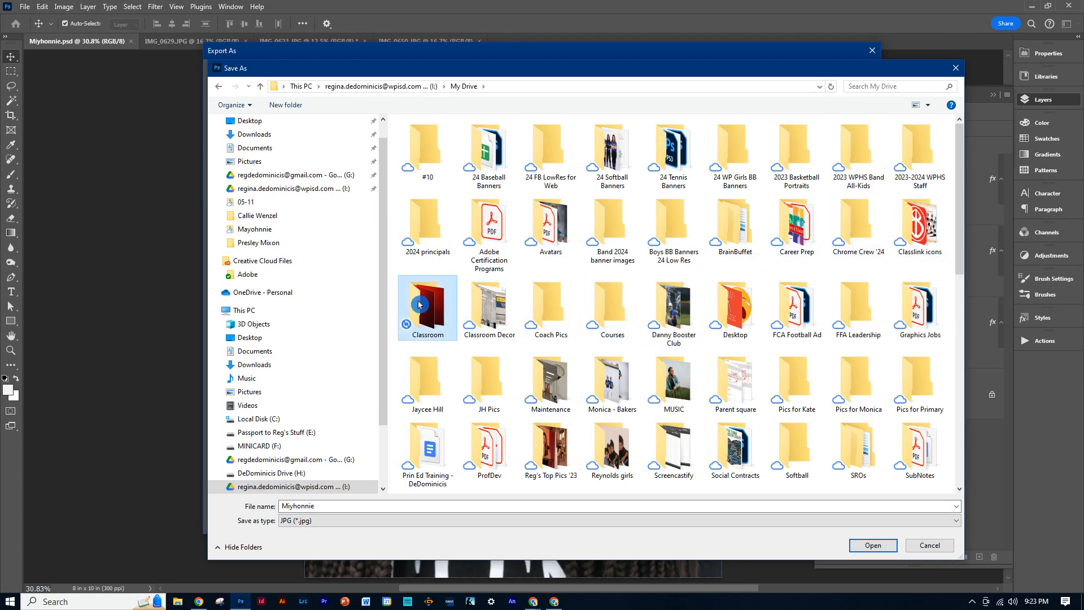
double_click(419, 305)
double_click(450, 223)
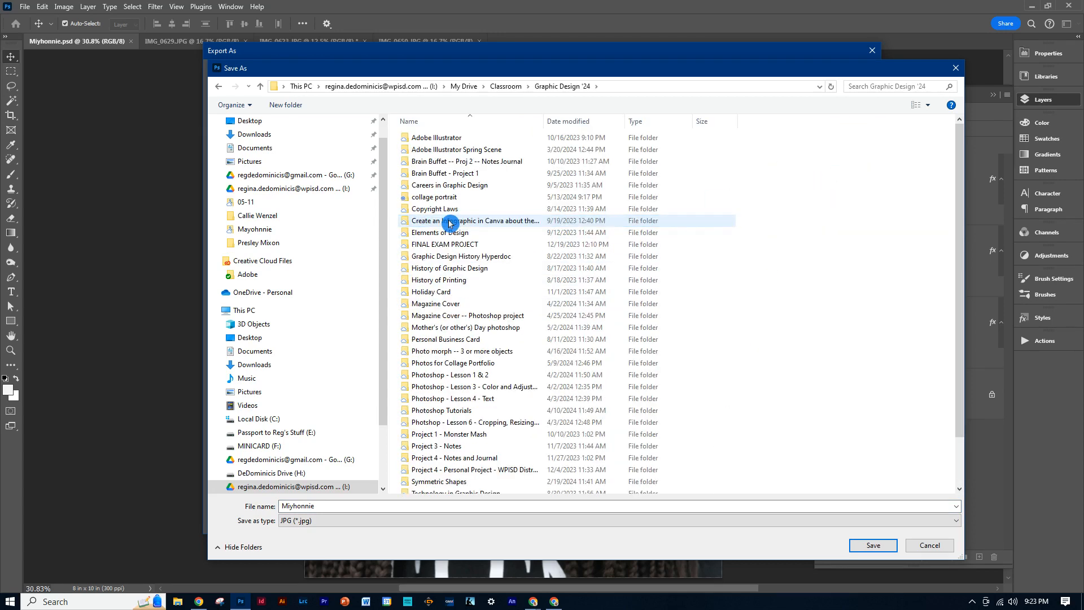
double_click(434, 196)
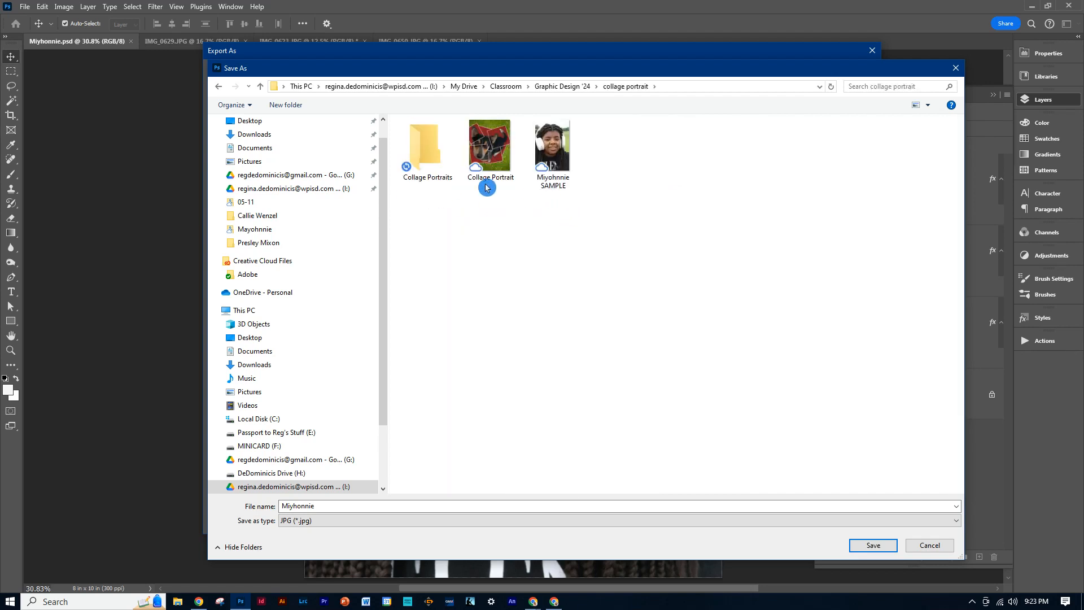
double_click(418, 147)
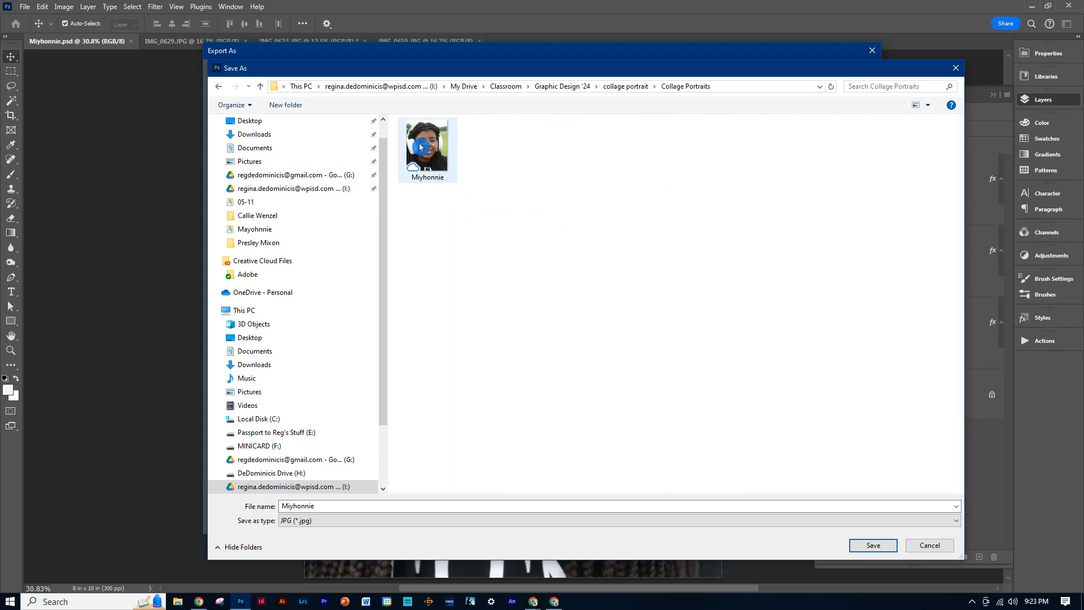
click(383, 506)
click(894, 549)
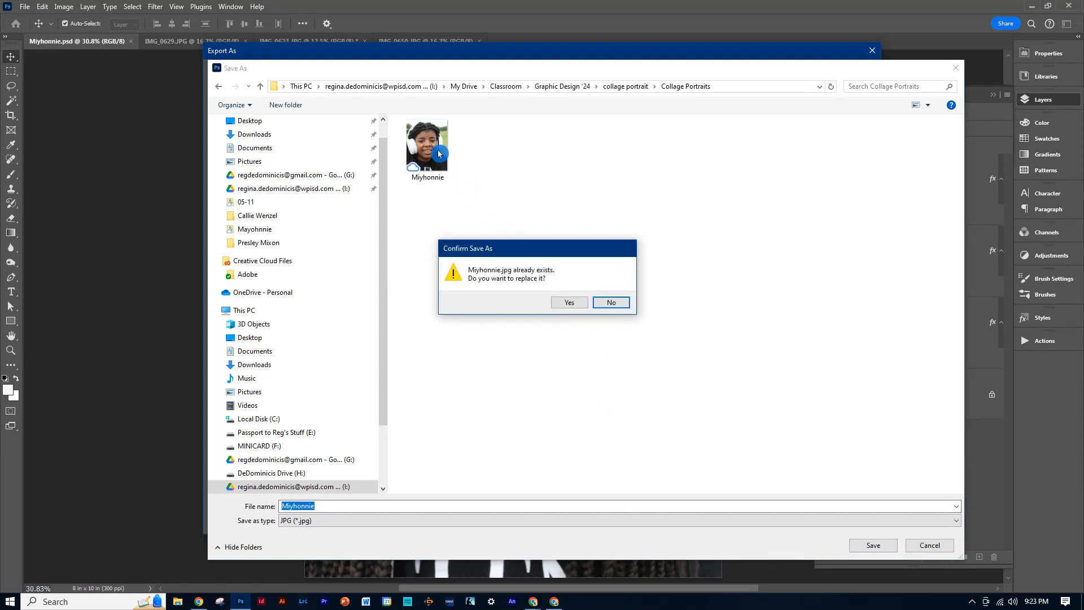
click(571, 303)
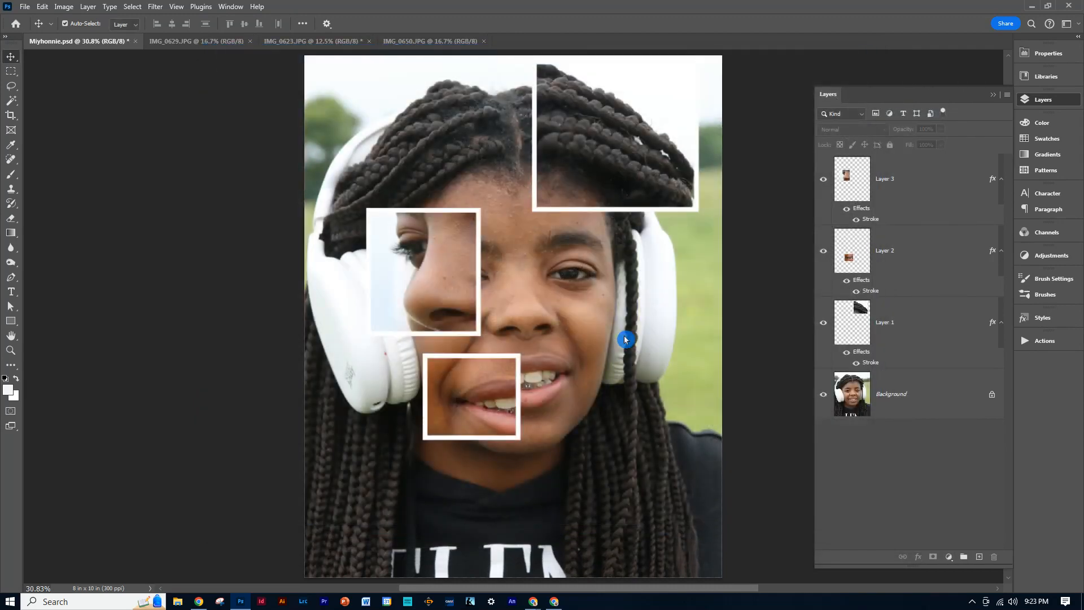
click(616, 213)
click(434, 340)
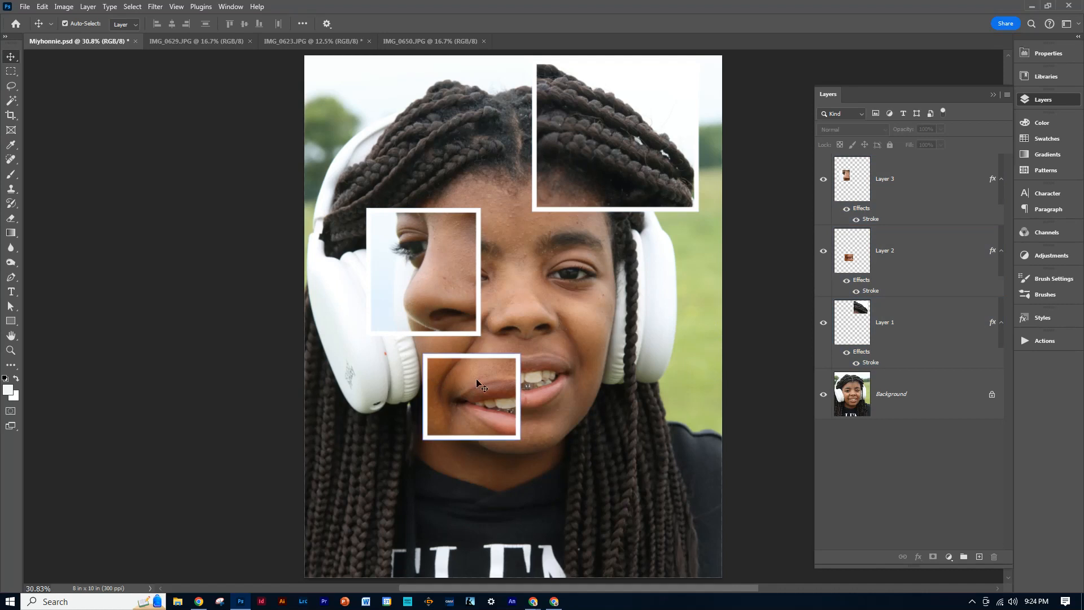
click(429, 426)
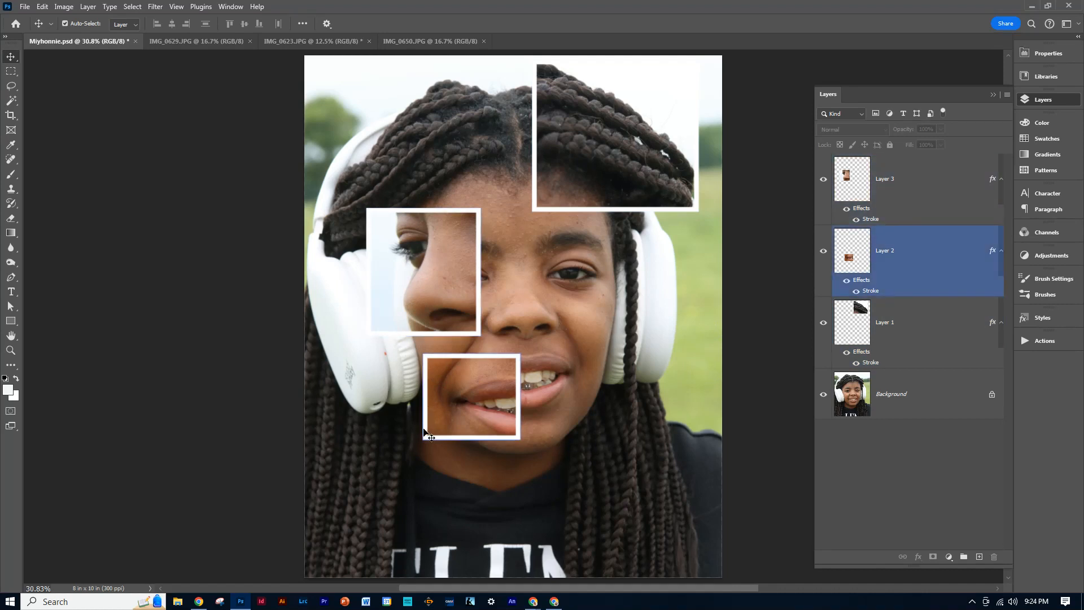